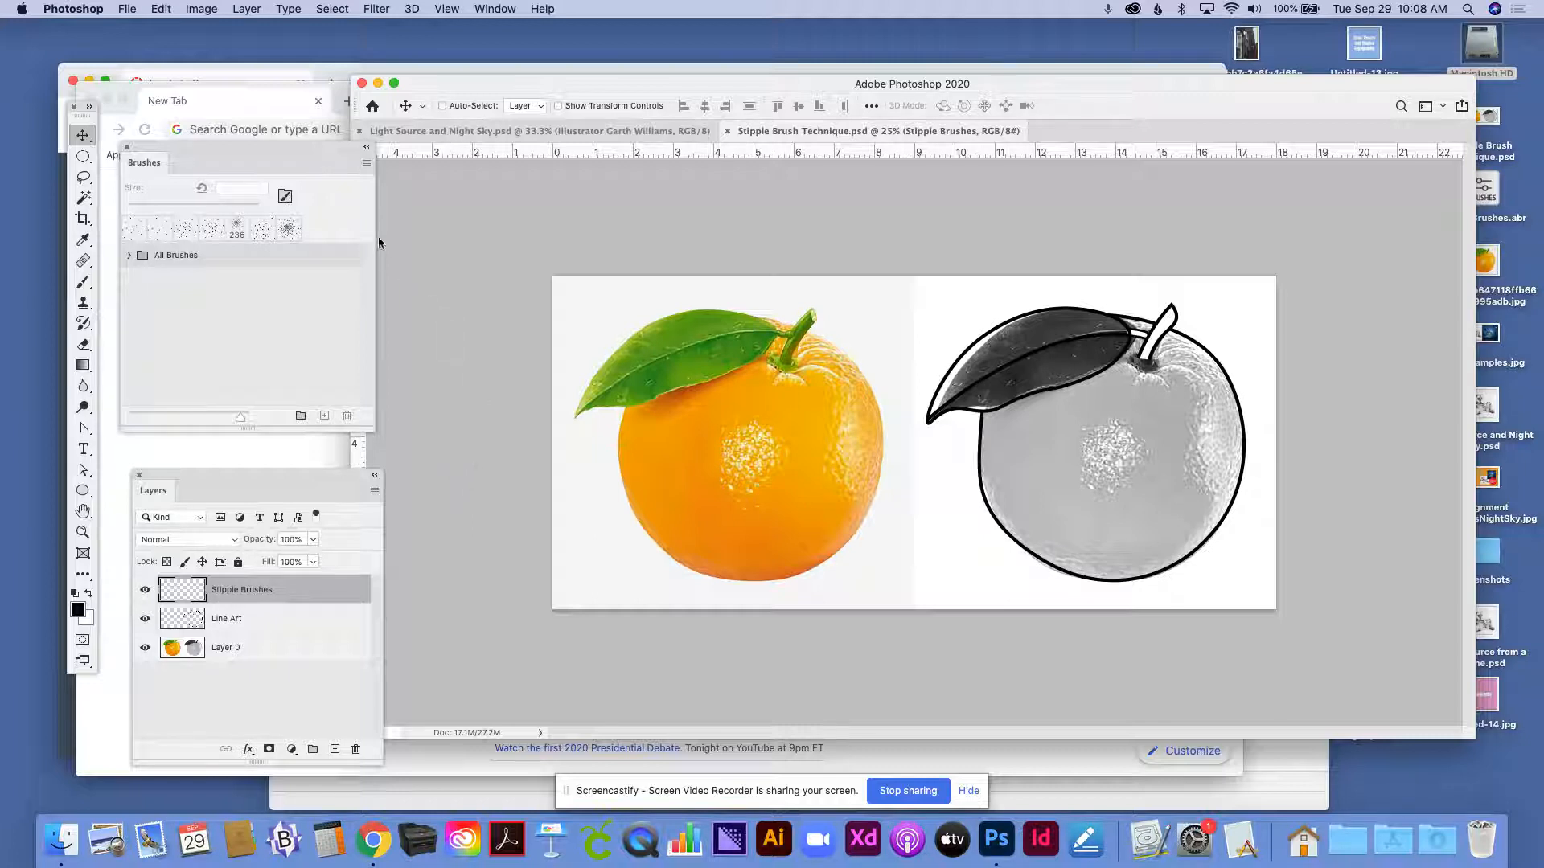
- Examine the contents of Layer 0, Line Art and Stipple Brushes by toggling layer visibility, finishing with all layers shown and Stipple Brushes selected
{"action": "left_click_drag", "start_coordinate": [292, 143], "coordinate": [312, 156]}
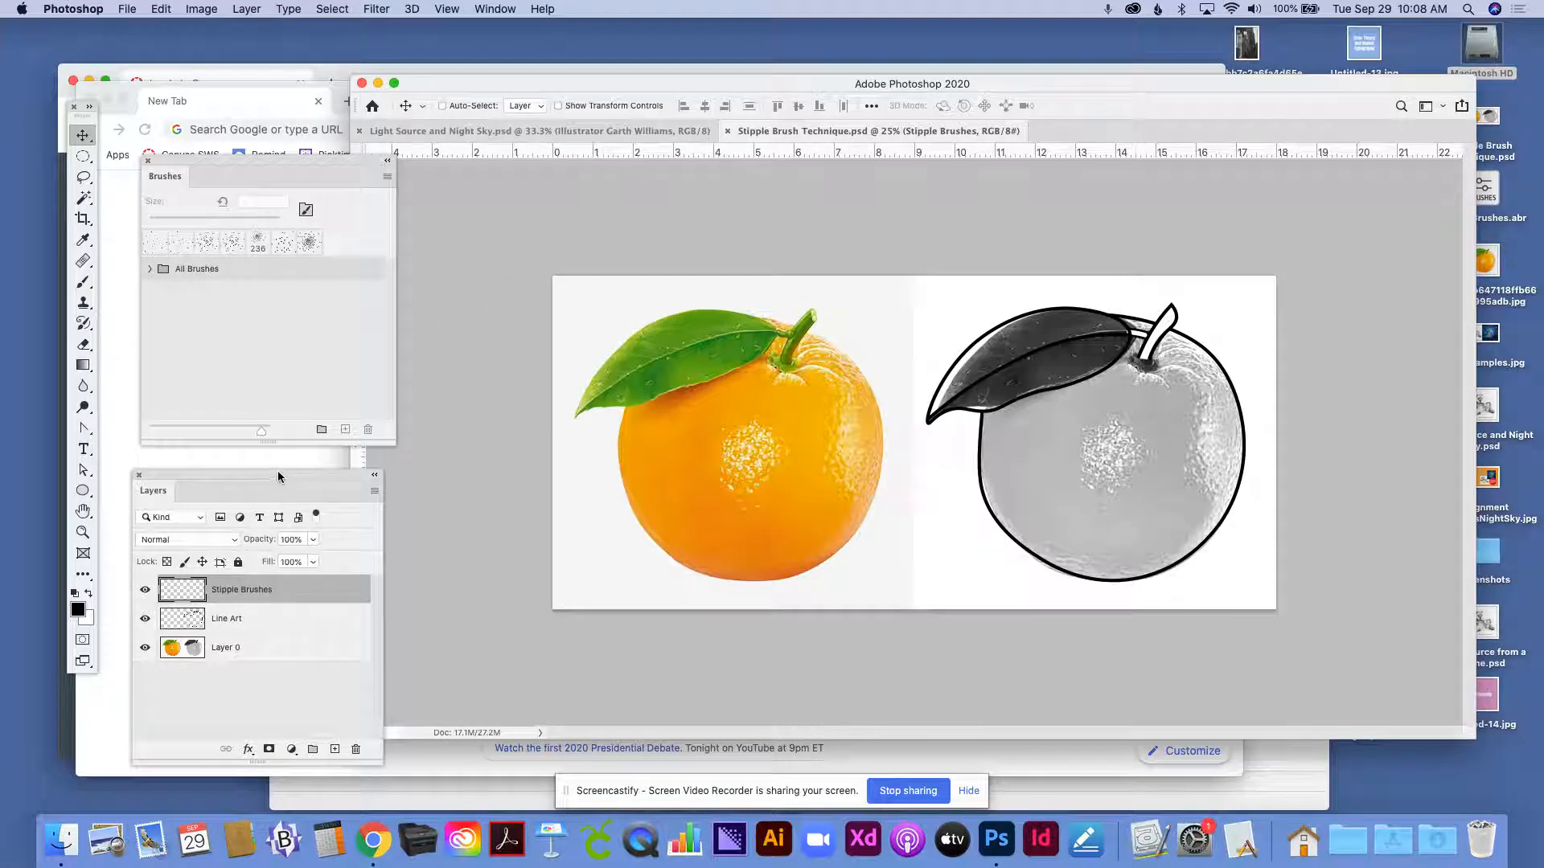
{"action": "left_click_drag", "start_coordinate": [277, 478], "coordinate": [346, 468]}
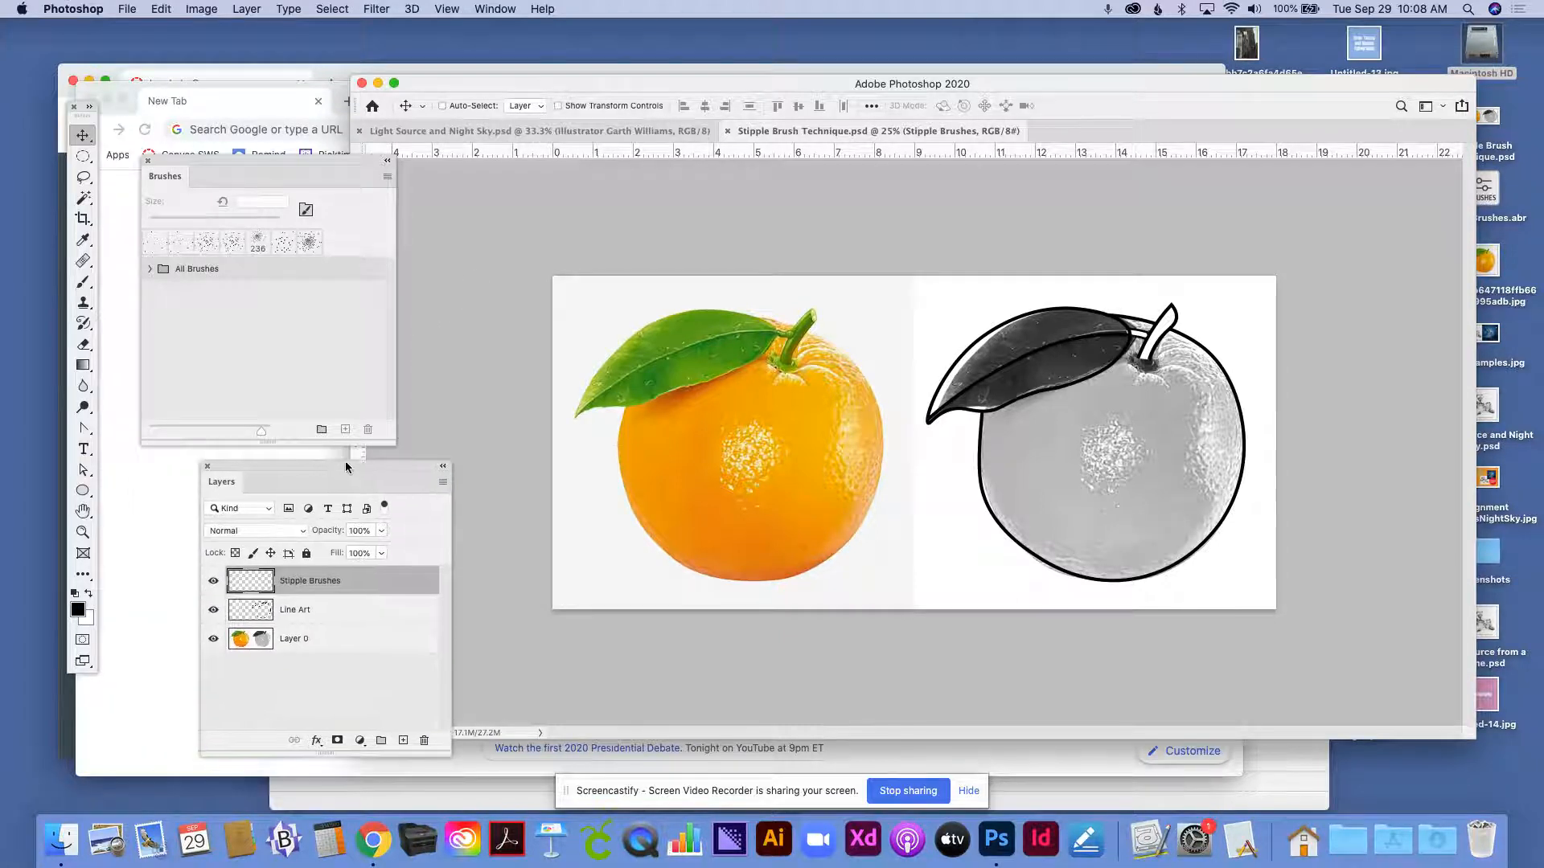
{"action": "left_click", "coordinate": [348, 638]}
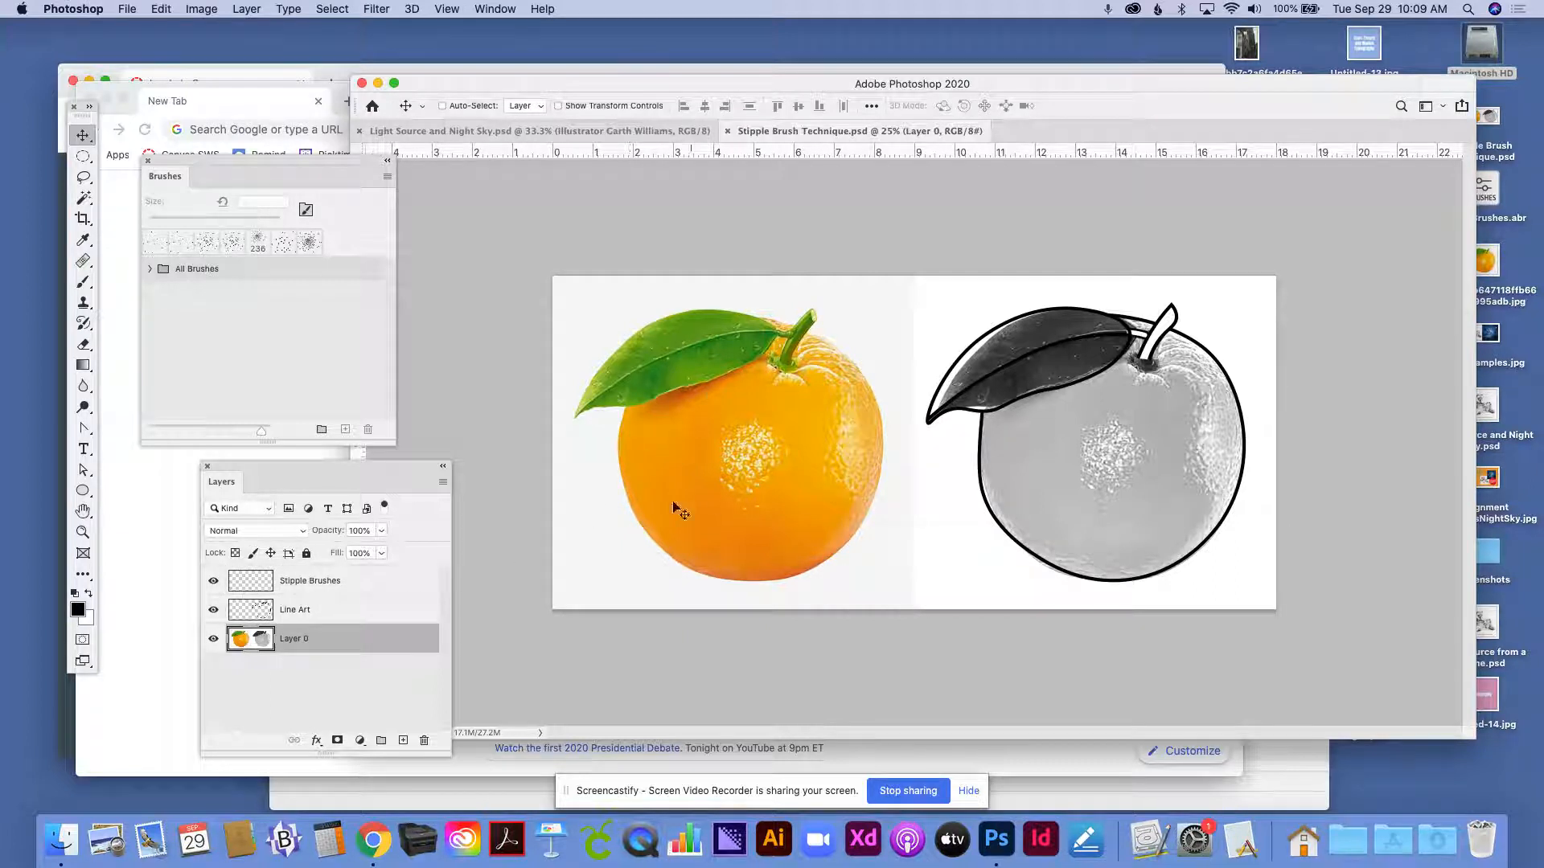
{"action": "left_click", "coordinate": [213, 609]}
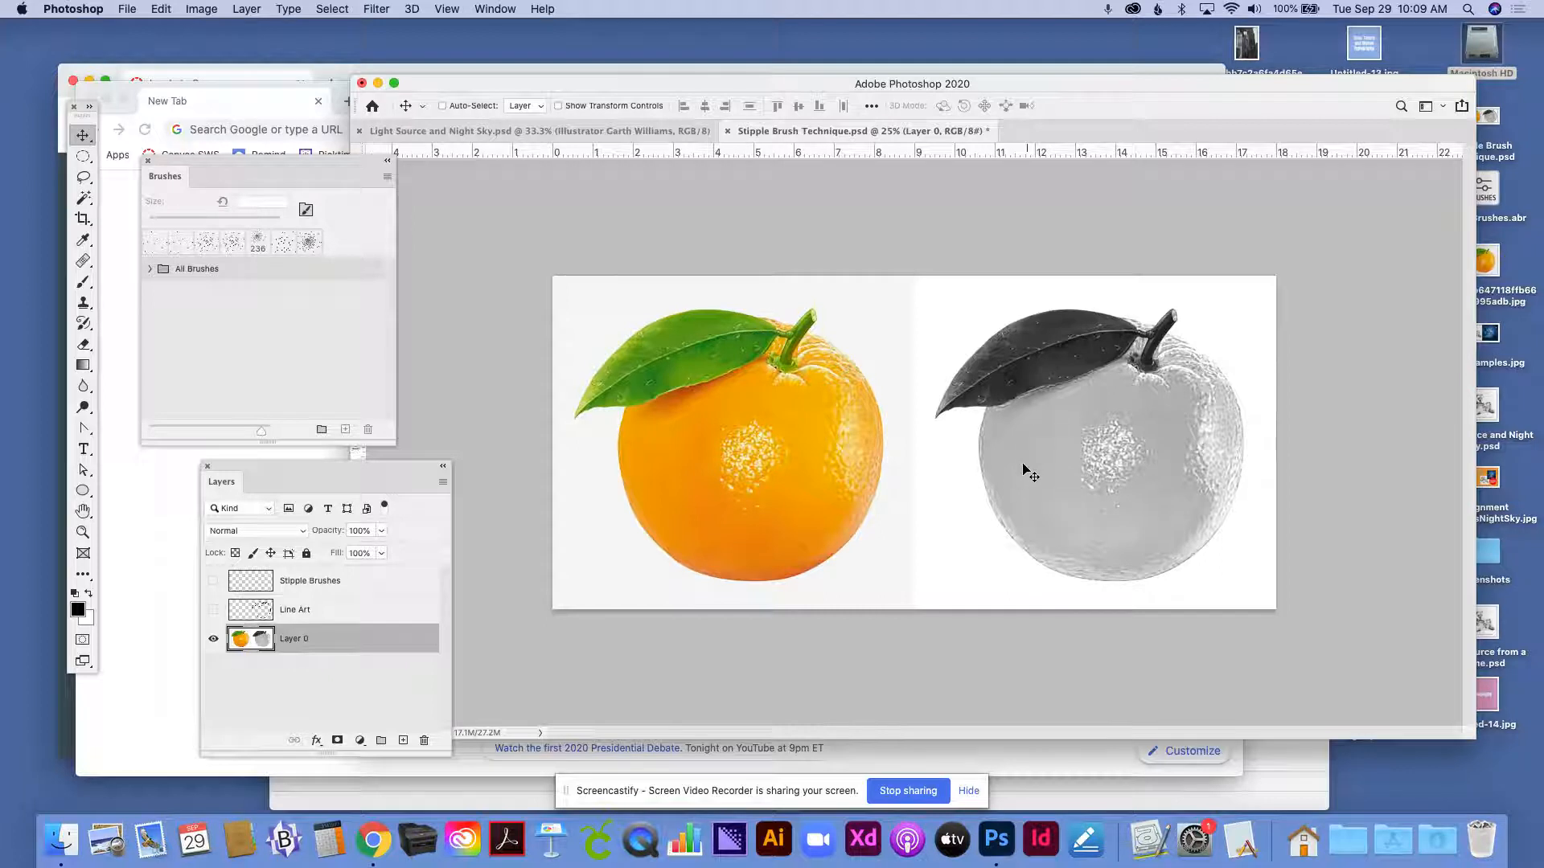
{"action": "left_click", "coordinate": [213, 609]}
{"action": "left_click", "coordinate": [298, 613]}
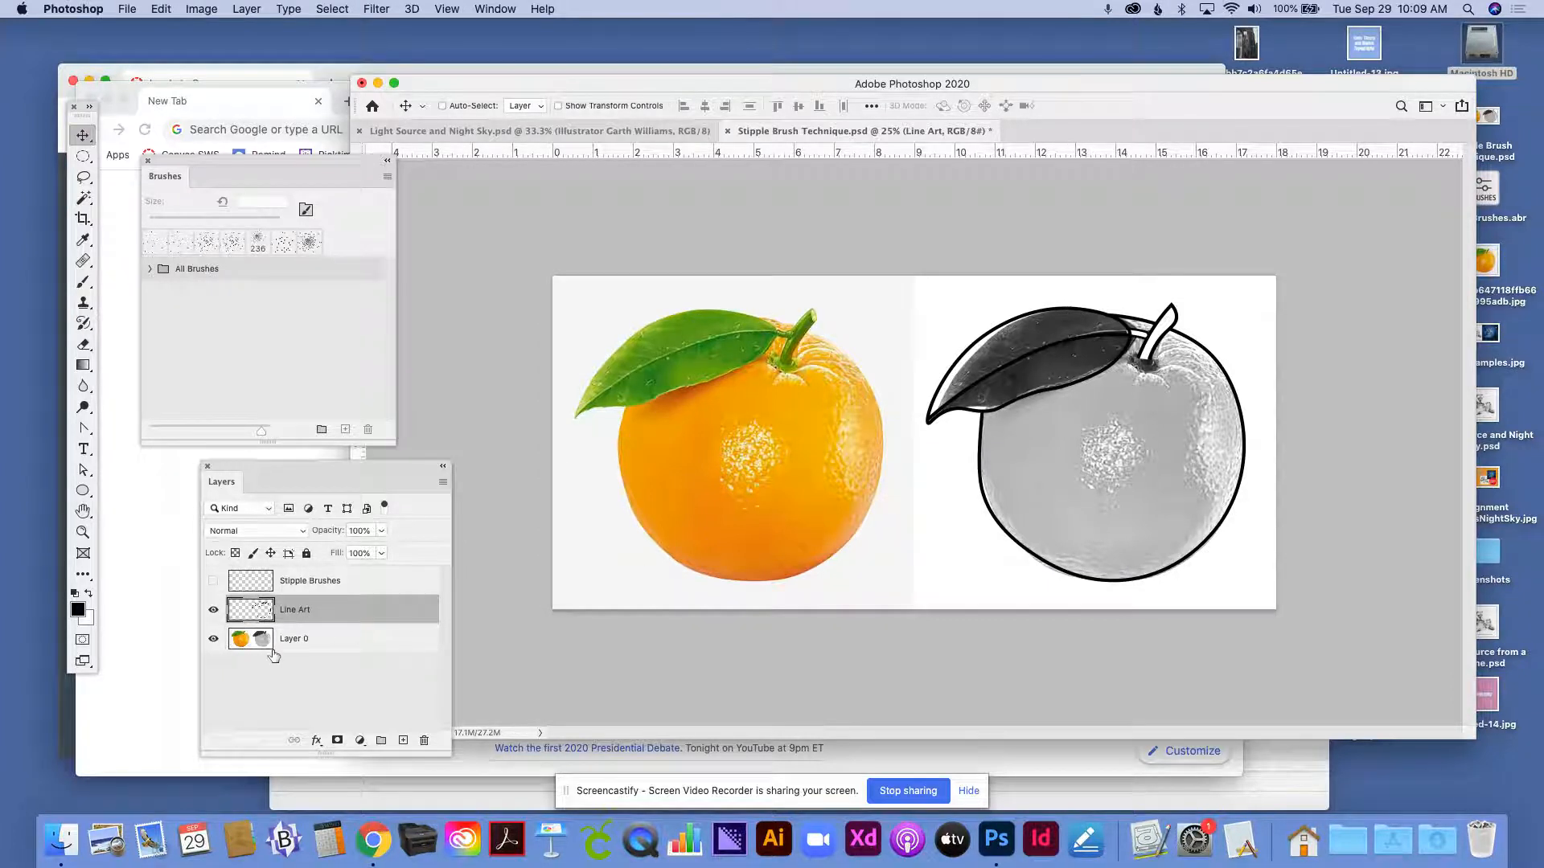
{"action": "left_click", "coordinate": [212, 640]}
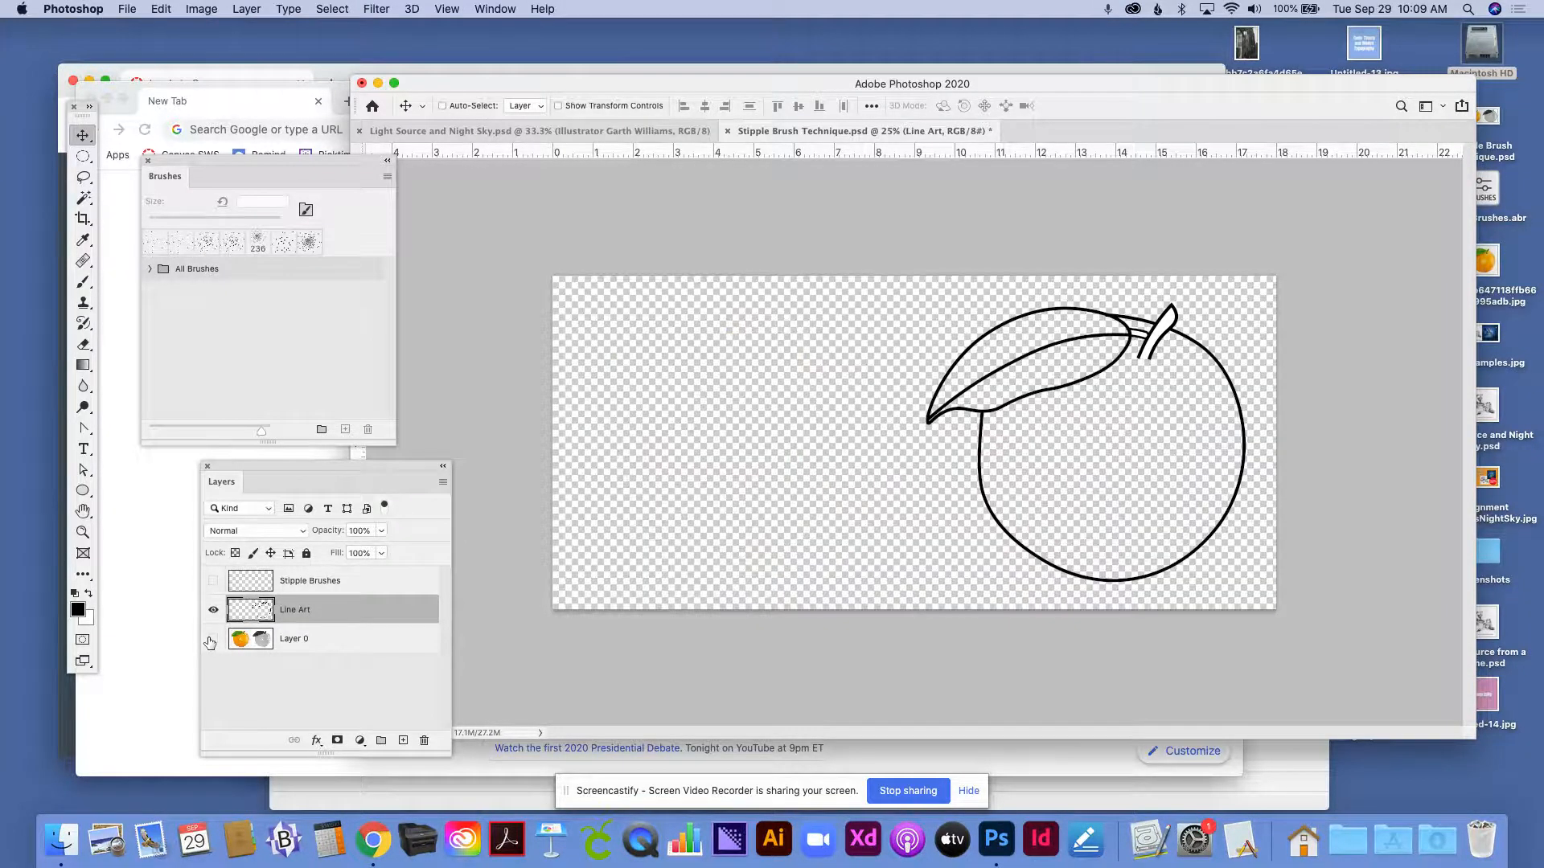
{"action": "left_click", "coordinate": [211, 640]}
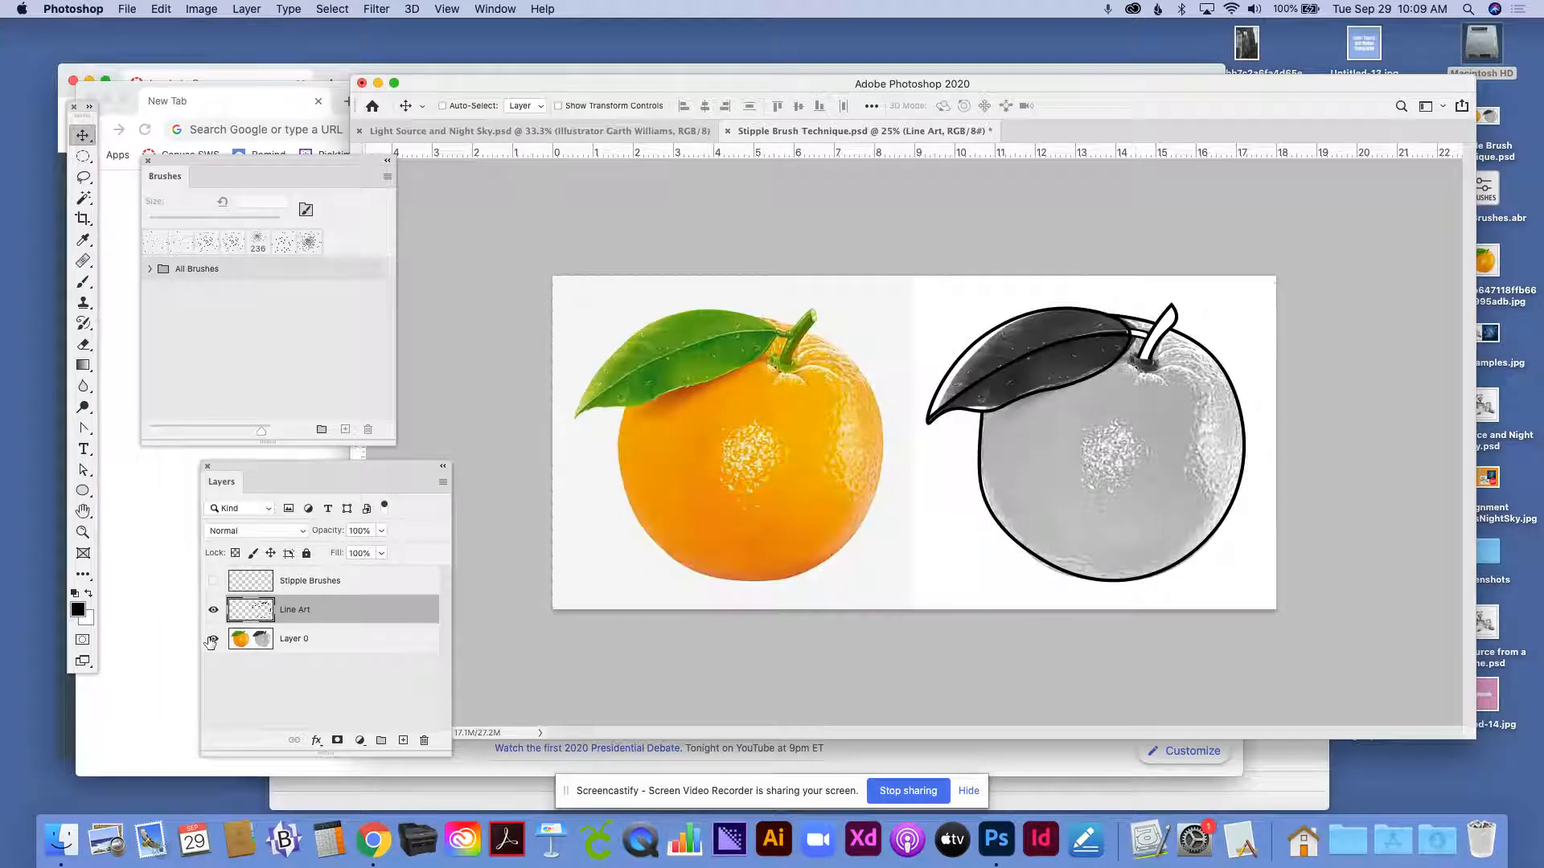
{"action": "left_click", "coordinate": [317, 581]}
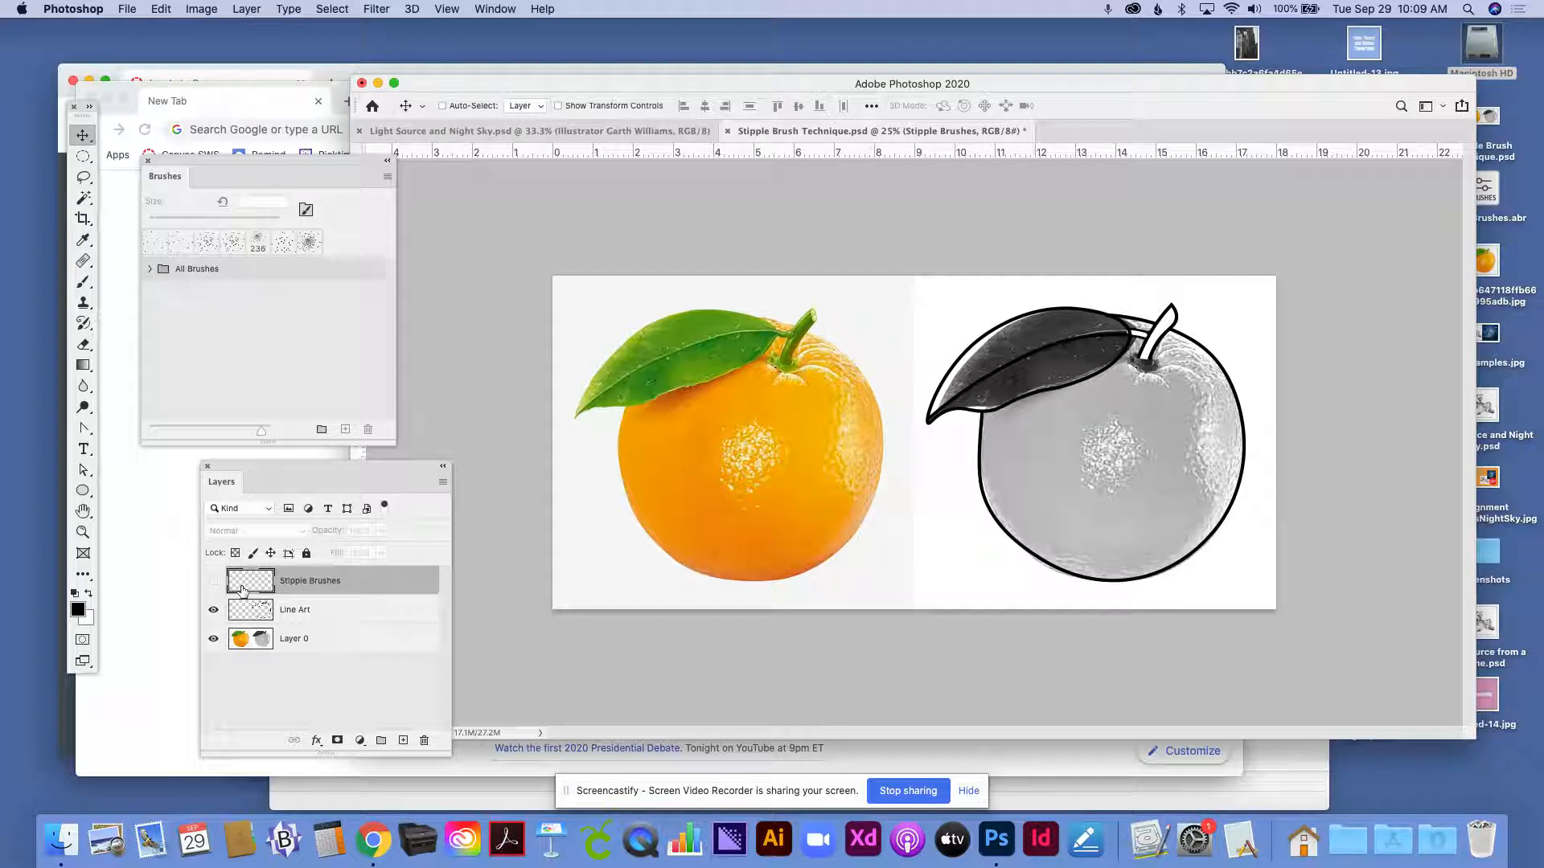
{"action": "left_click", "coordinate": [214, 582]}
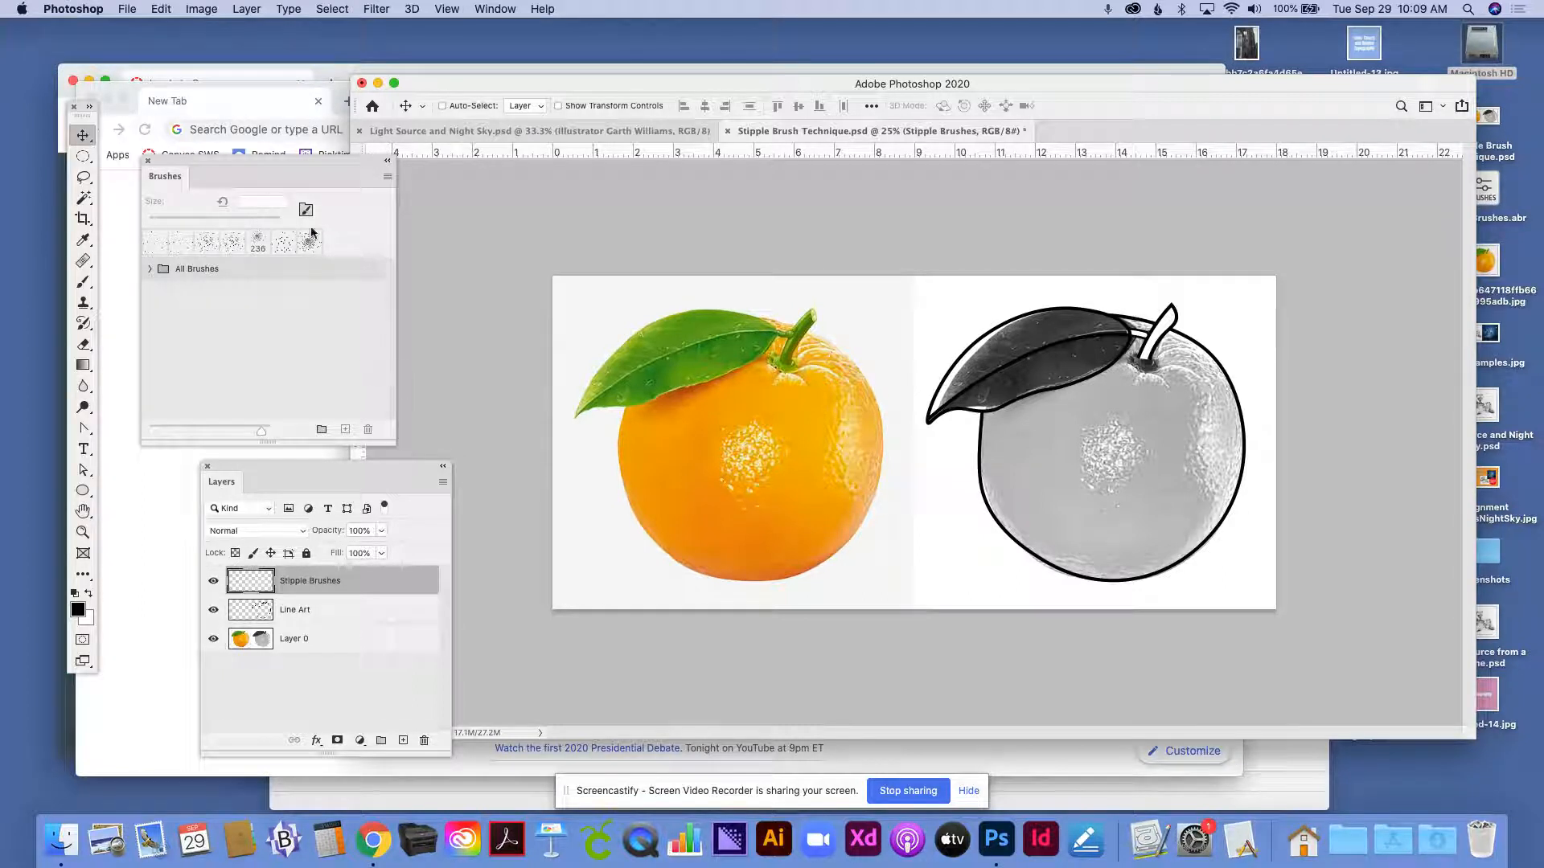
- Import the brush file Stipple Brushes.abr from the Desktop
{"action": "left_click_drag", "start_coordinate": [302, 161], "coordinate": [382, 147]}
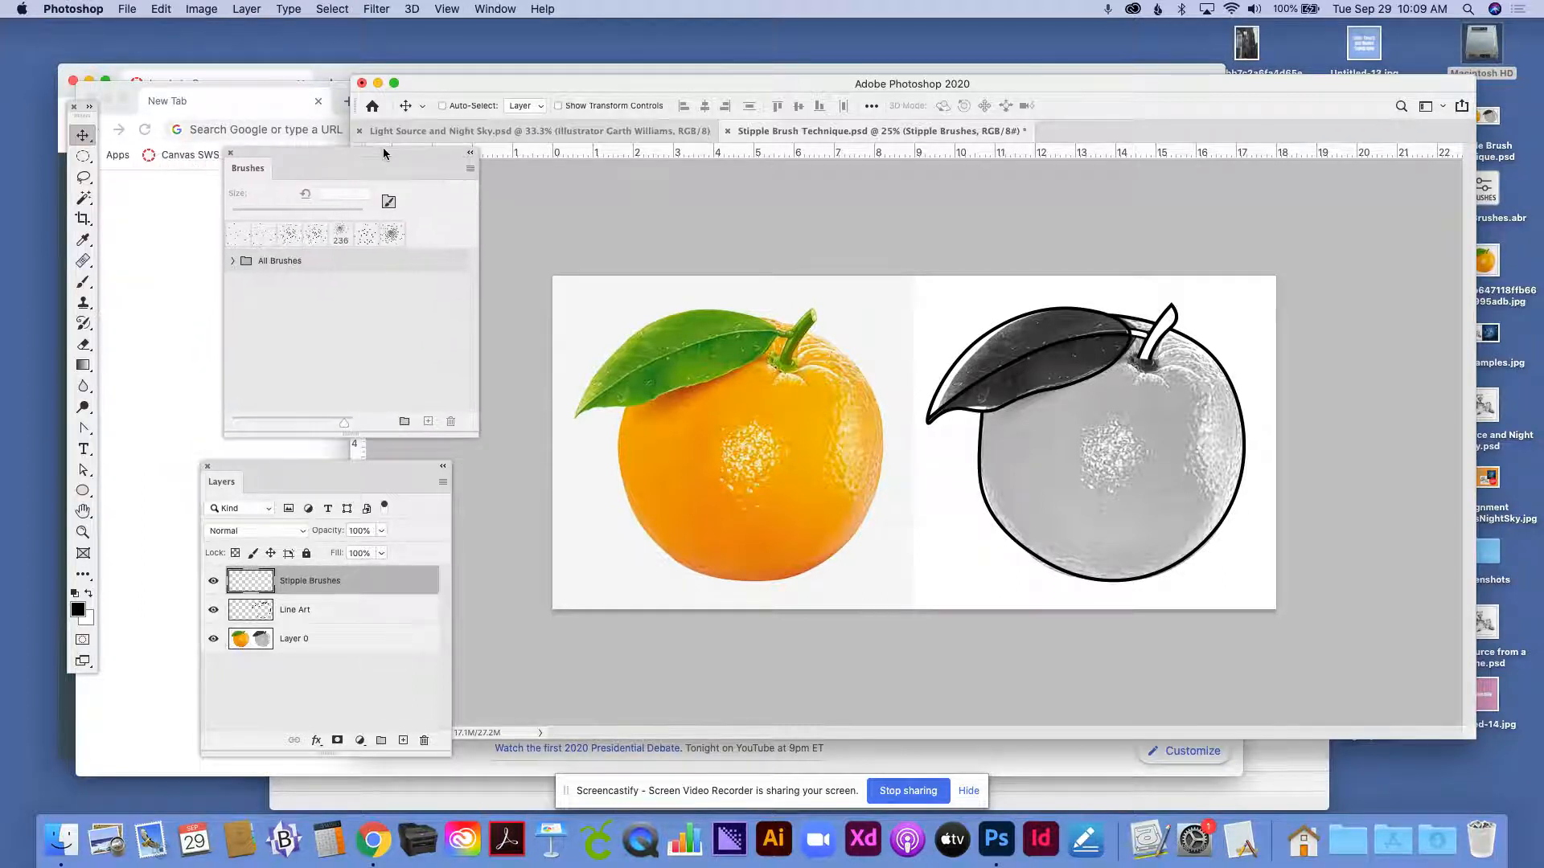
{"action": "left_click", "coordinate": [471, 170]}
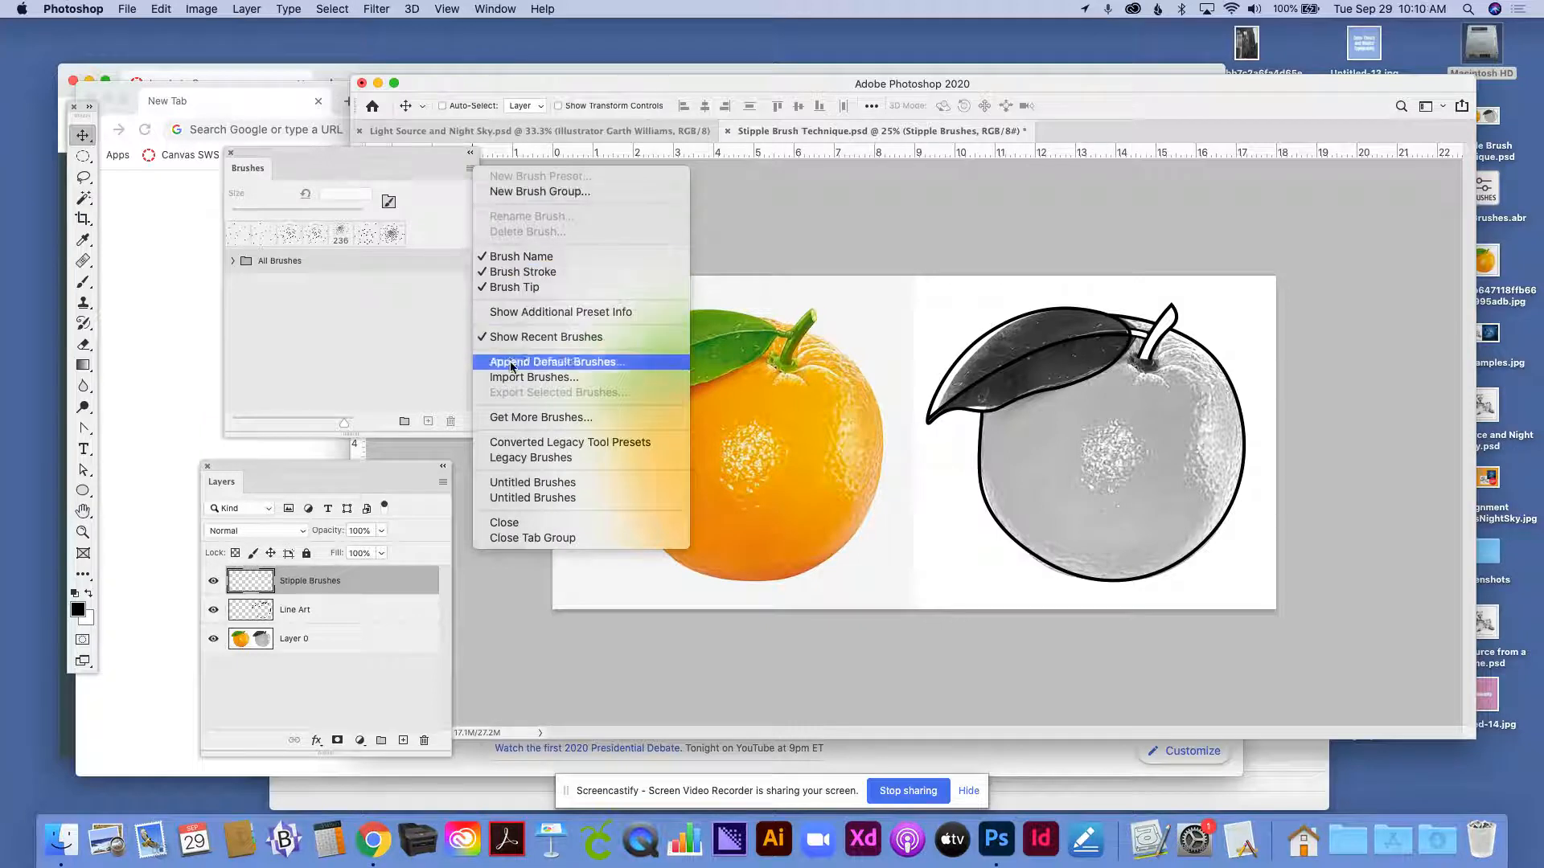
{"action": "left_click", "coordinate": [544, 376]}
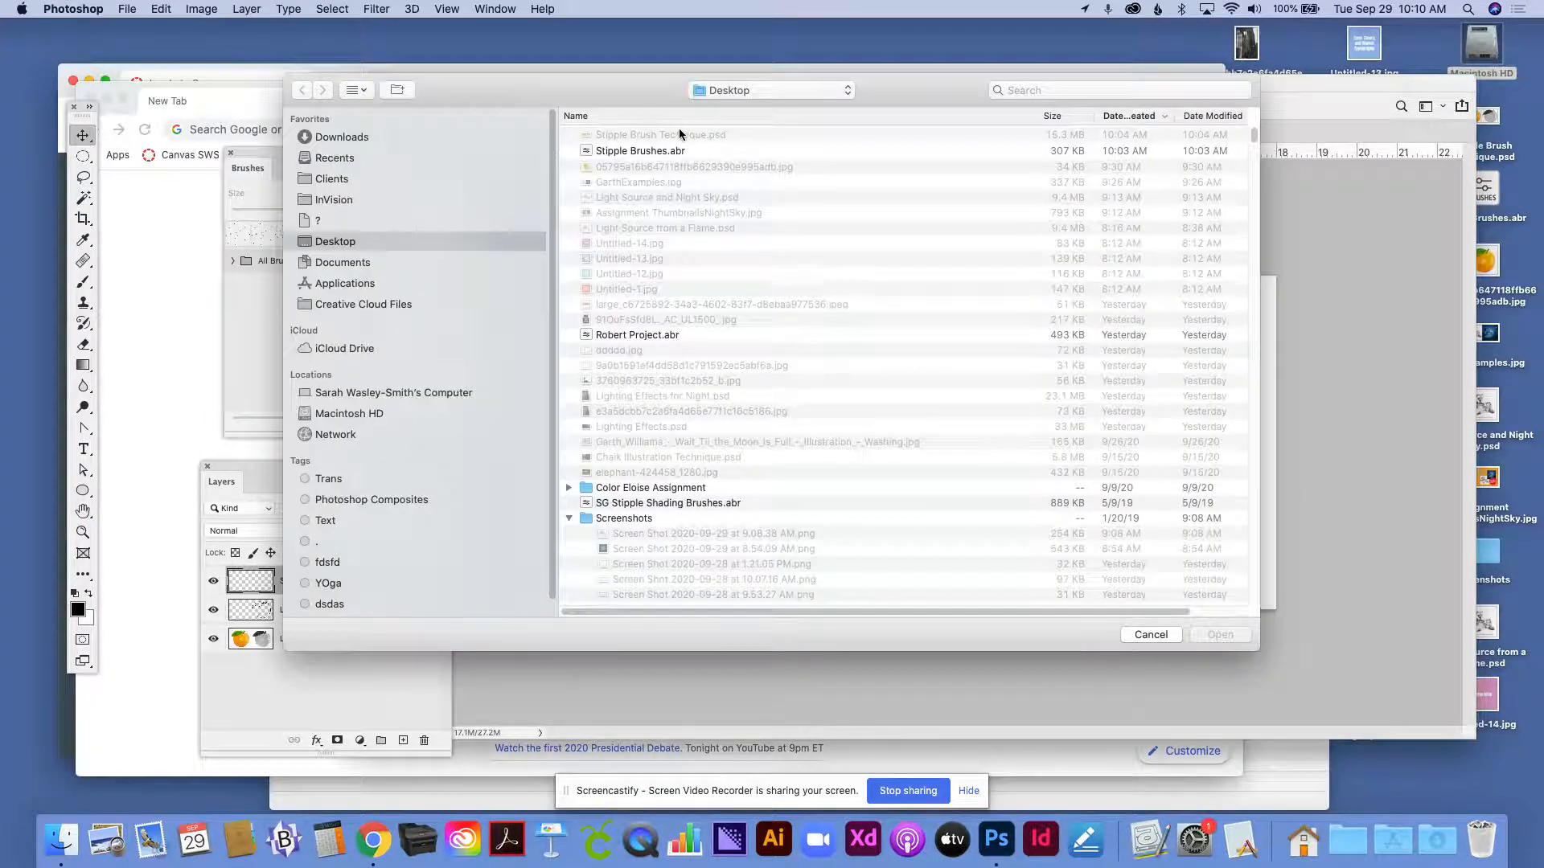
{"action": "left_click", "coordinate": [614, 153]}
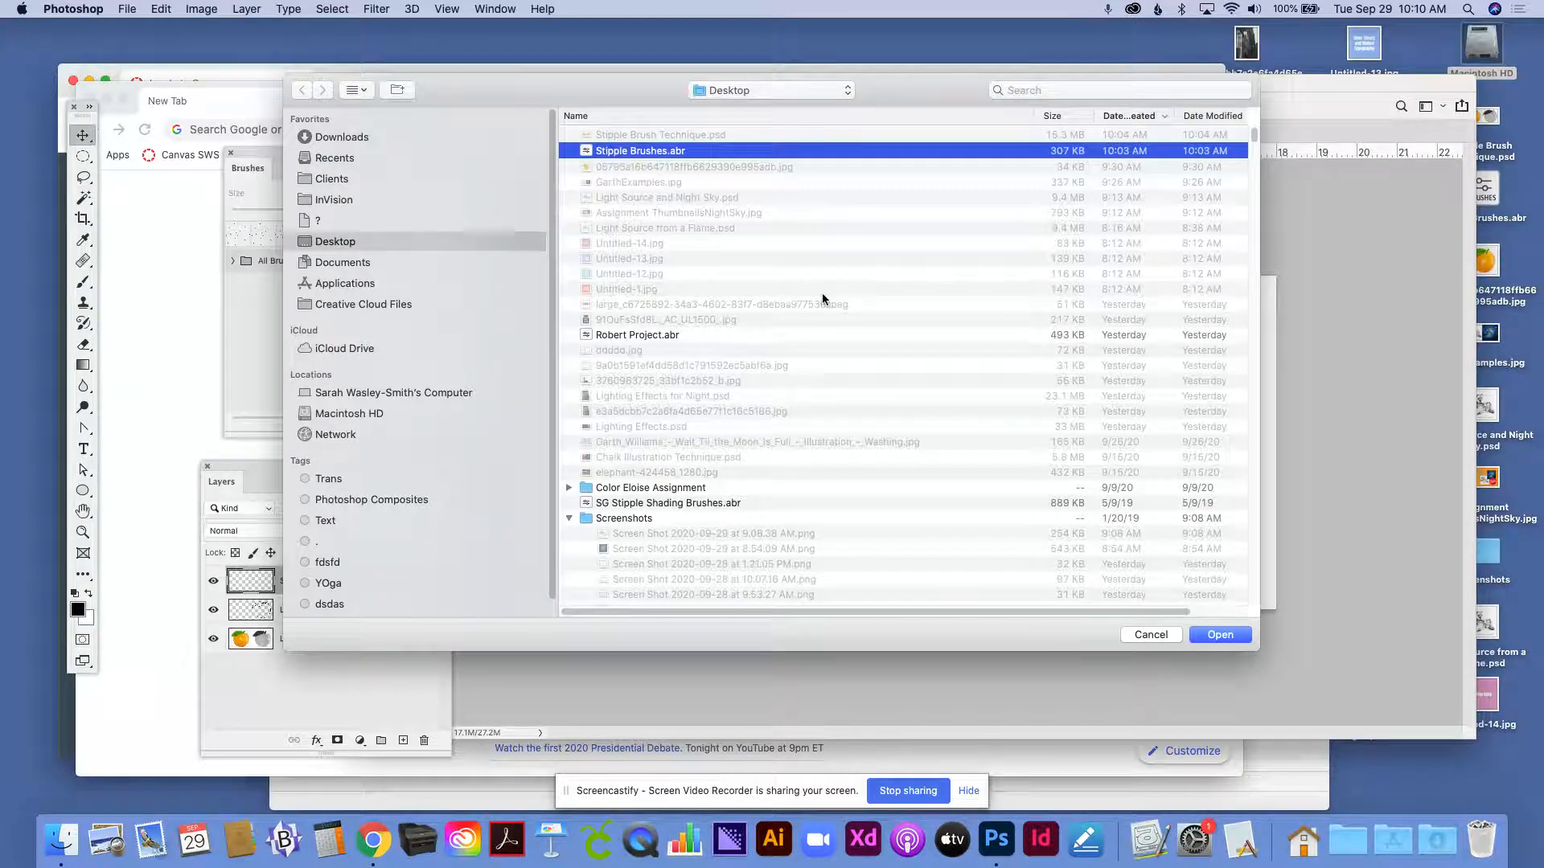
{"action": "left_click", "coordinate": [1221, 635]}
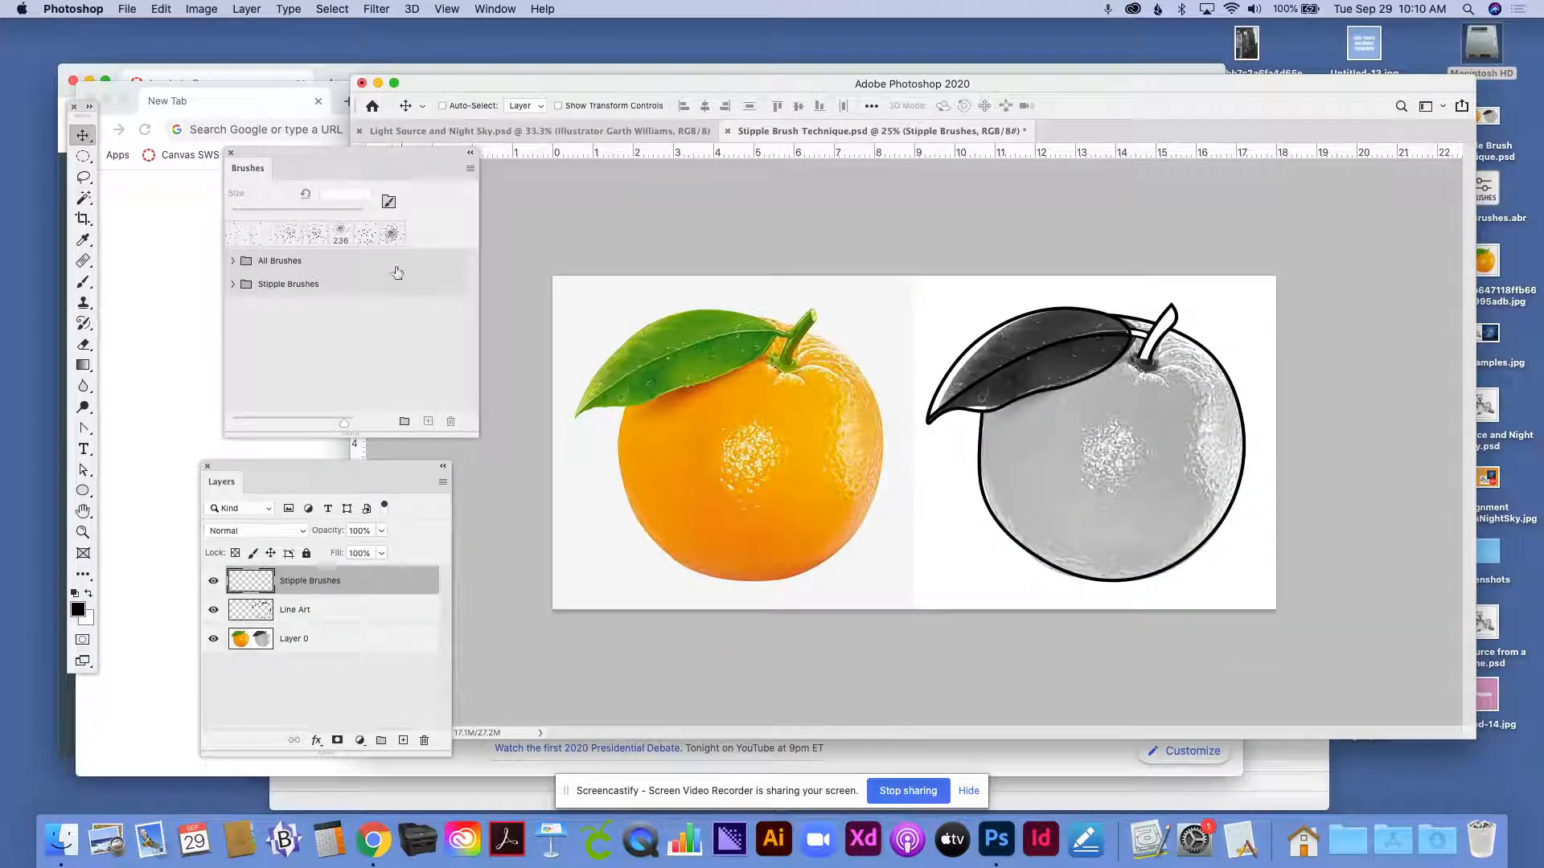
- Expand the Stipple Brushes and Stipple Techniques groups and enlarge the brush list to show the light, medium and dark shadow brushes
{"action": "left_click", "coordinate": [232, 285]}
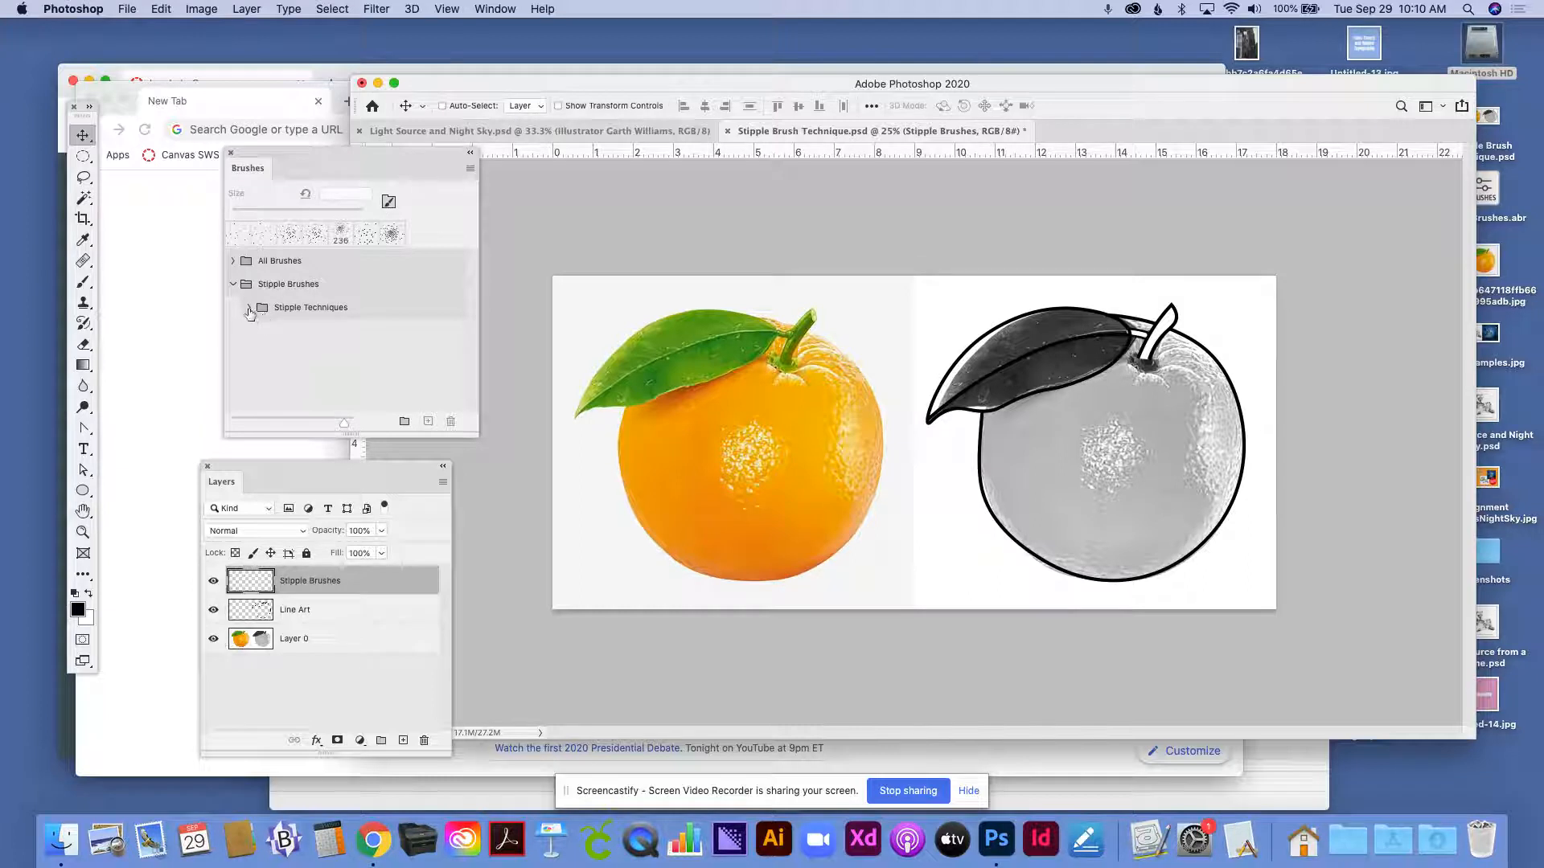
{"action": "left_click", "coordinate": [248, 308]}
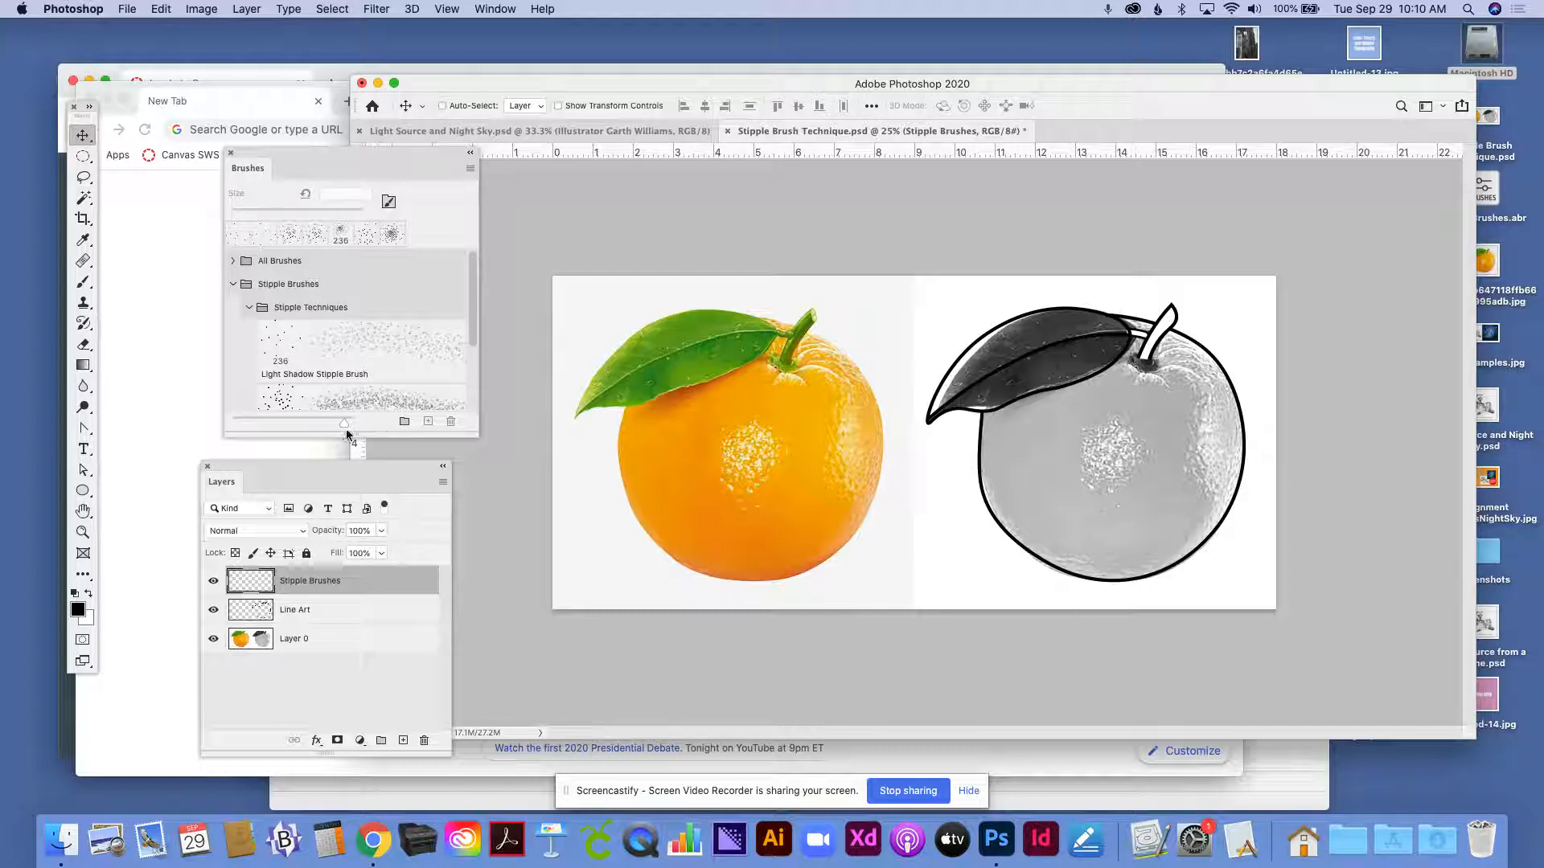
{"action": "left_click_drag", "start_coordinate": [345, 435], "coordinate": [350, 493]}
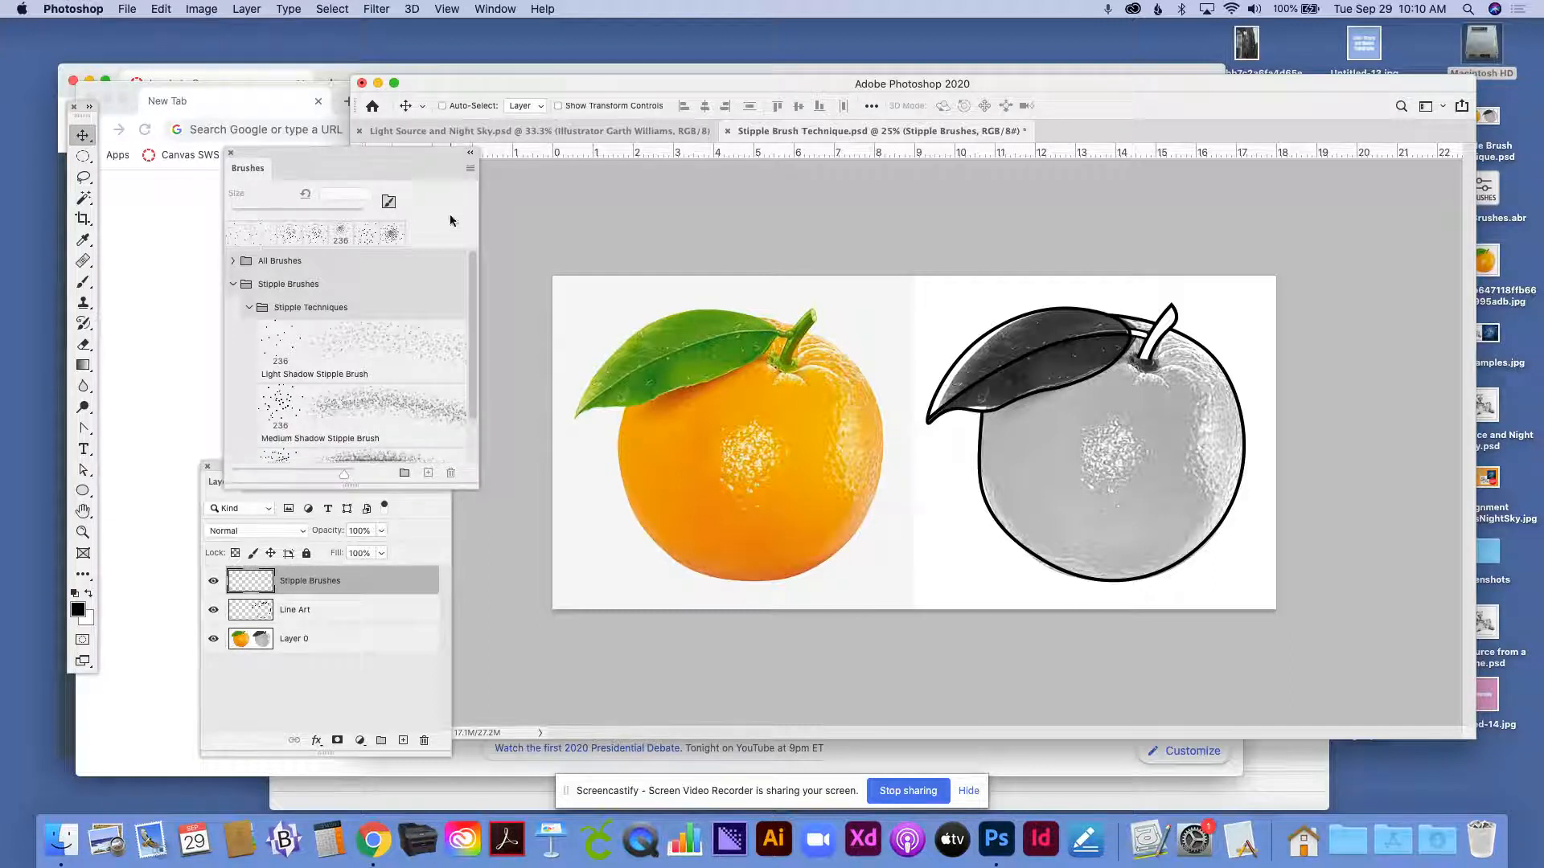
{"action": "left_click_drag", "start_coordinate": [449, 158], "coordinate": [467, 86]}
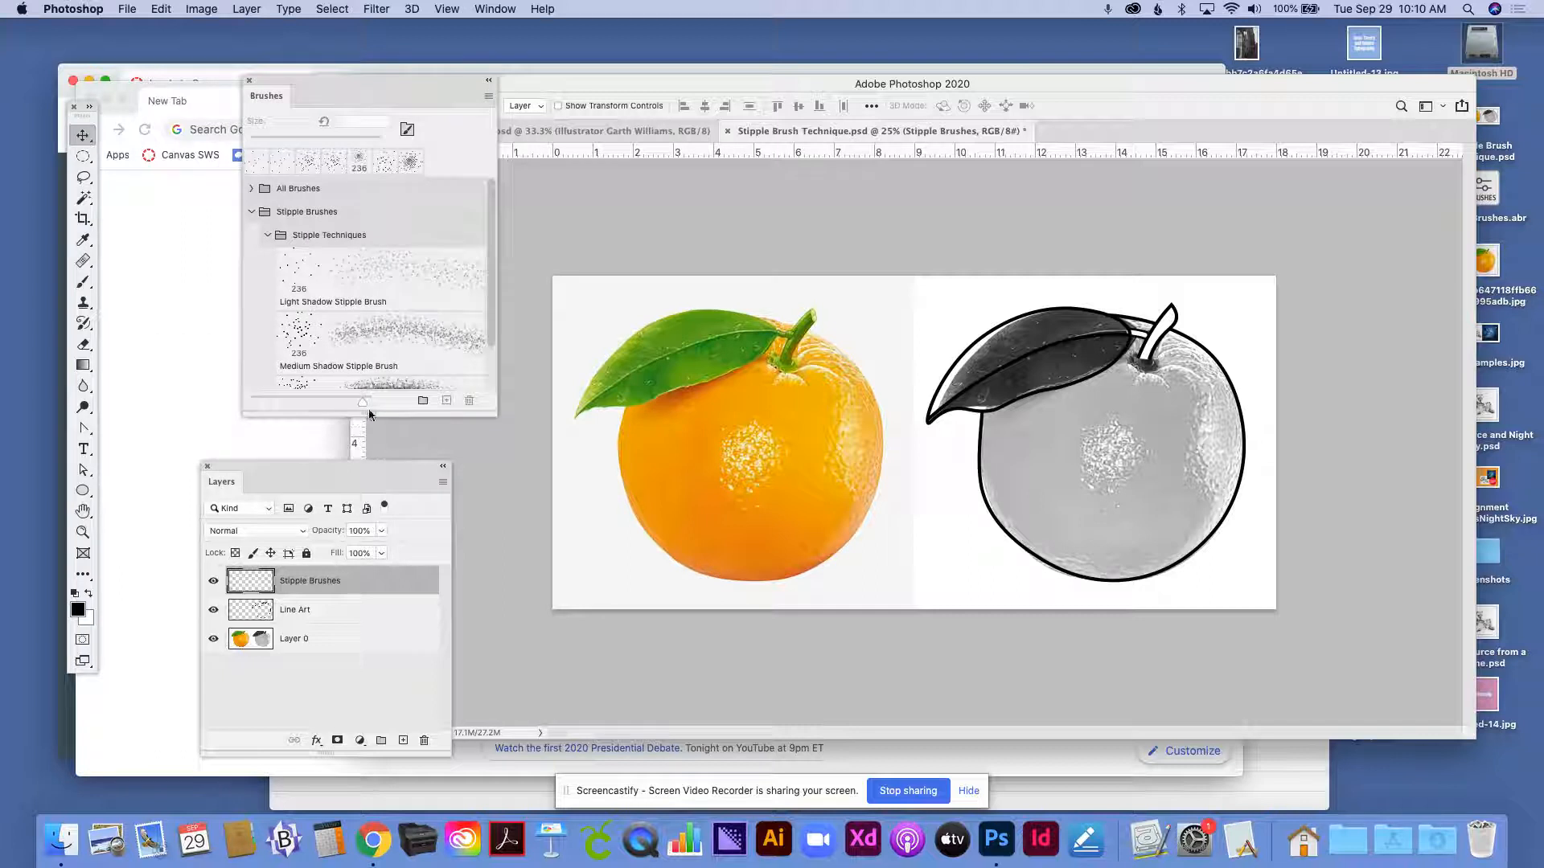
{"action": "left_click_drag", "start_coordinate": [368, 411], "coordinate": [368, 483]}
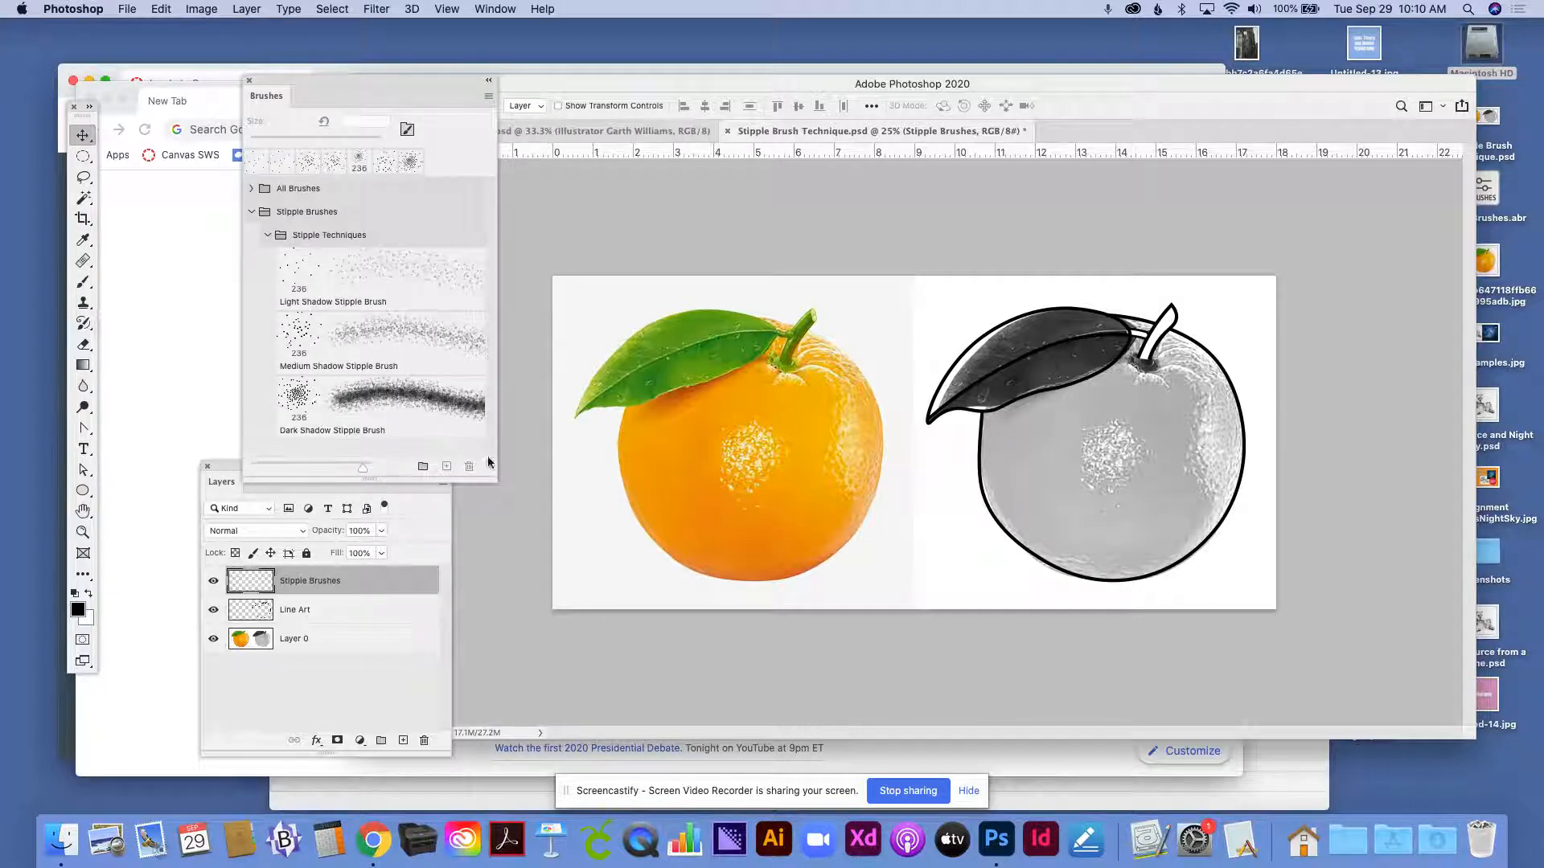
{"action": "left_click_drag", "start_coordinate": [496, 482], "coordinate": [517, 483]}
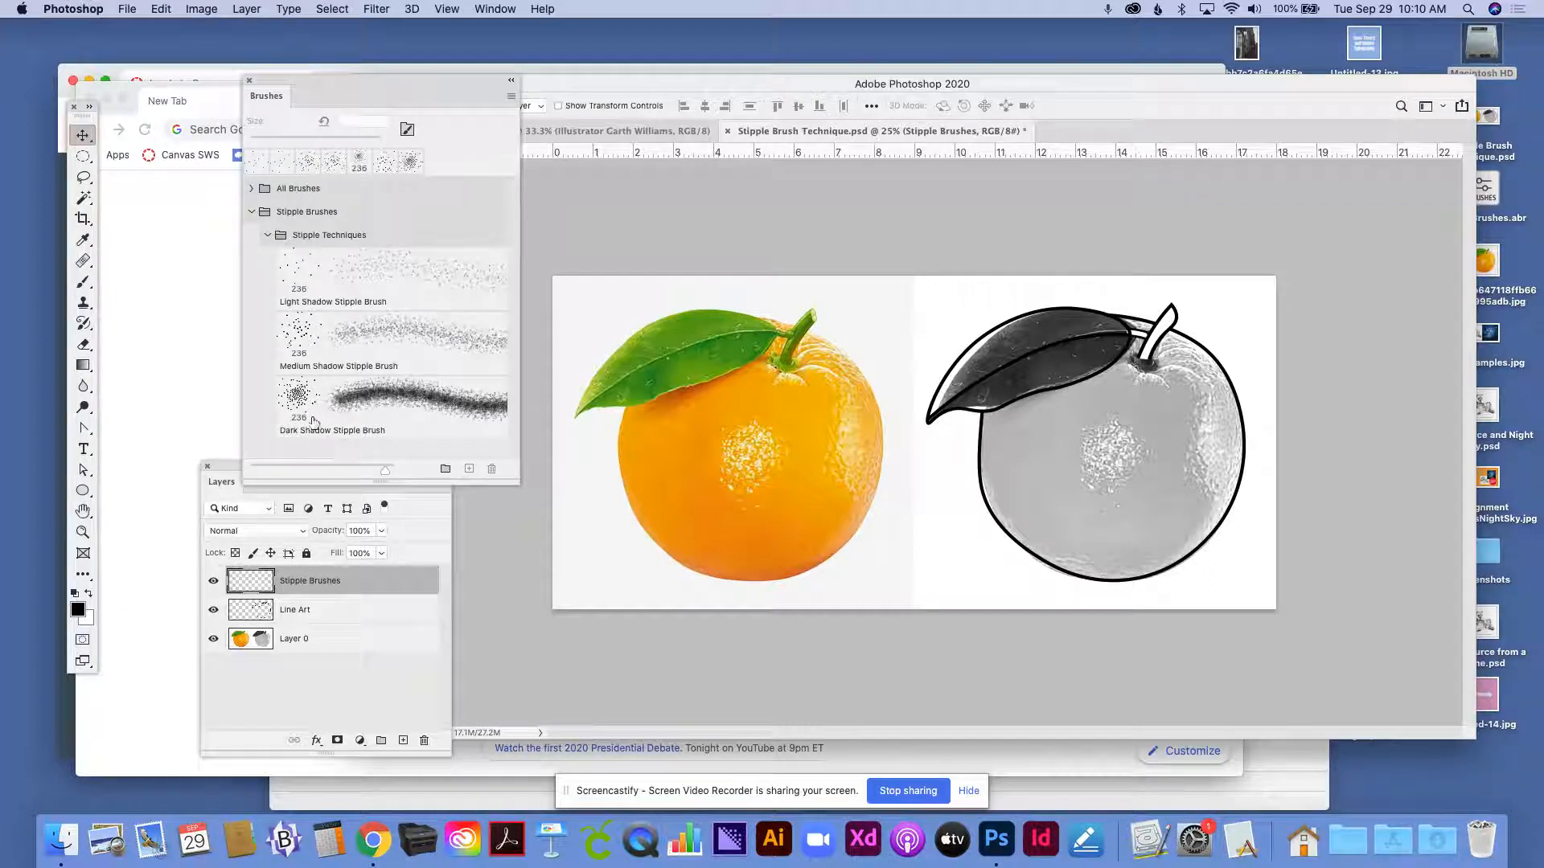
- Paint shading with the Dark Shadow Stipple Brush at 236 px along the grayscale orange's left side, its bottom edge and the leaf's underside
{"action": "left_click", "coordinate": [312, 311]}
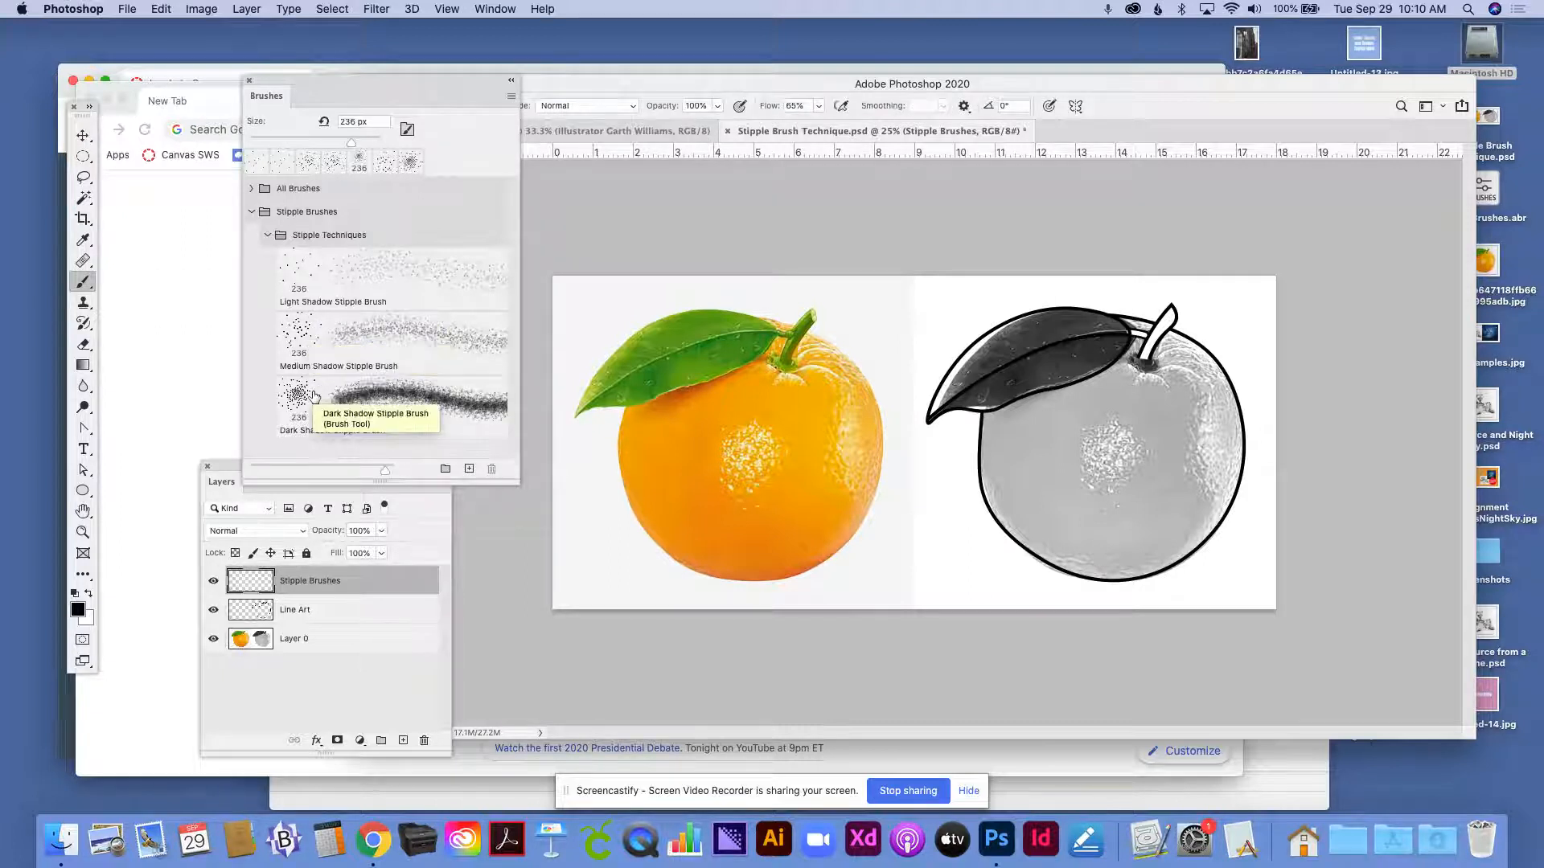
{"action": "key", "text": "v"}
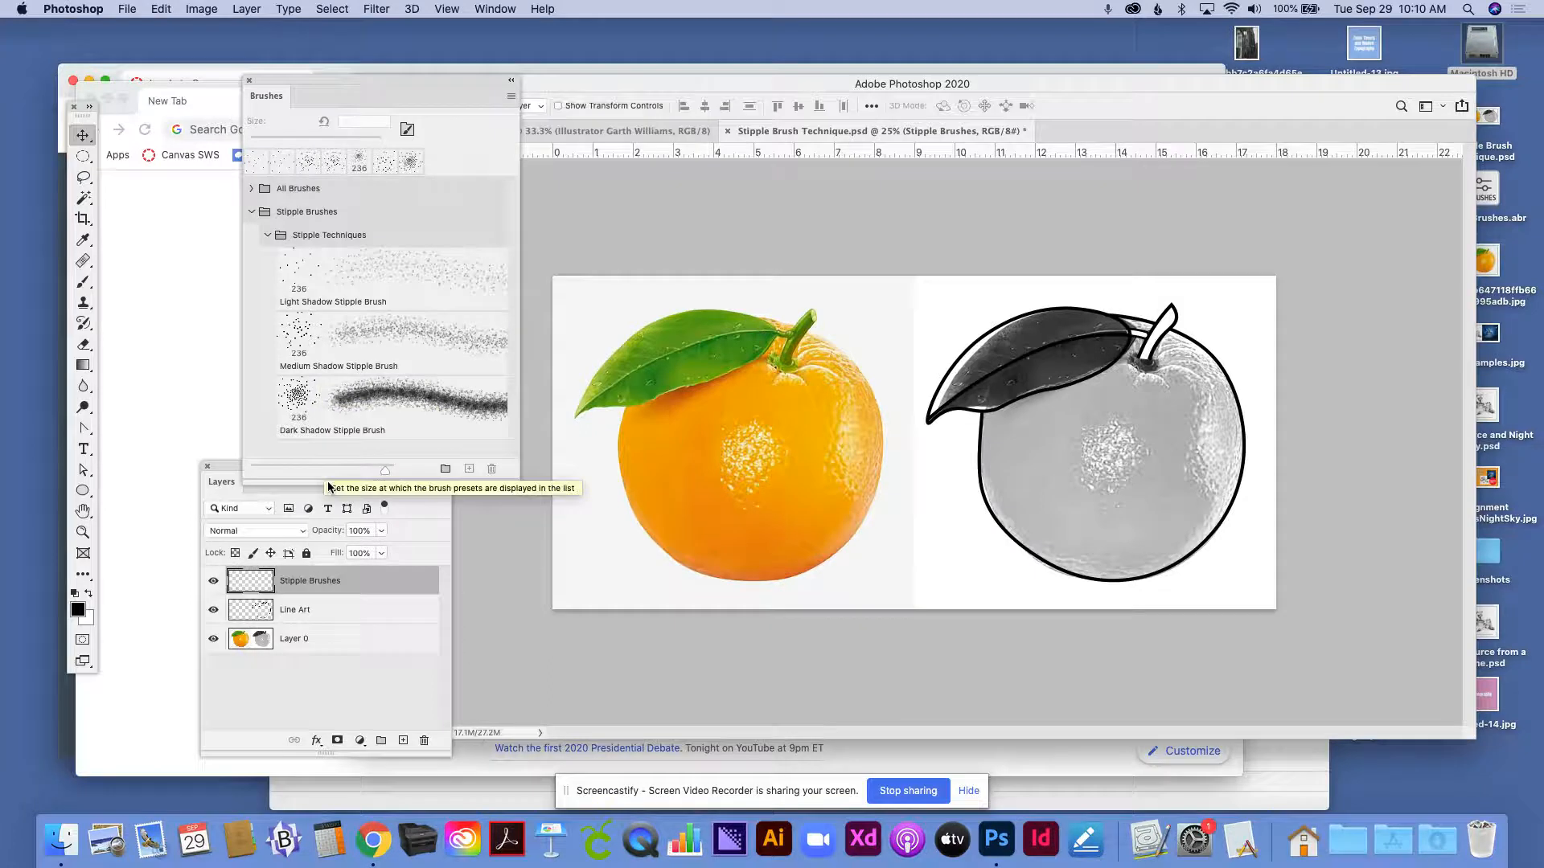
{"action": "left_click", "coordinate": [82, 282]}
{"action": "left_click", "coordinate": [344, 396]}
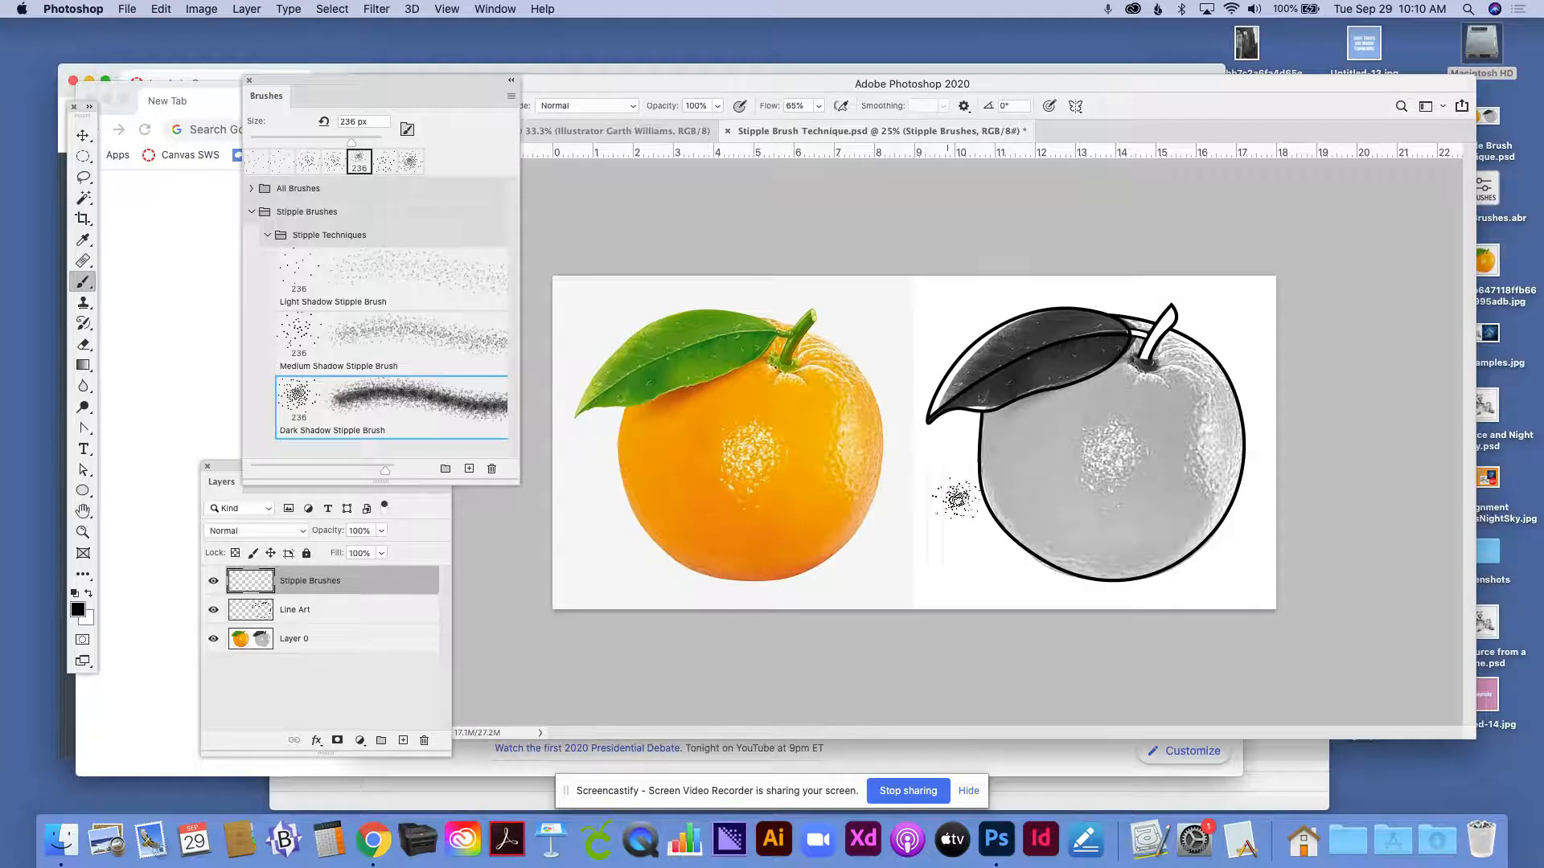
{"action": "mouse_move", "coordinate": [997, 474]}
{"action": "left_mouse_down"}
{"action": "mouse_move", "coordinate": [1005, 503]}
{"action": "mouse_move", "coordinate": [992, 430]}
{"action": "mouse_move", "coordinate": [1007, 514]}
{"action": "mouse_move", "coordinate": [1041, 554]}
{"action": "mouse_move", "coordinate": [1012, 459]}
{"action": "mouse_move", "coordinate": [1012, 486]}
{"action": "mouse_move", "coordinate": [1006, 404]}
{"action": "mouse_move", "coordinate": [1000, 420]}
{"action": "mouse_move", "coordinate": [1016, 412]}
{"action": "left_mouse_up"}
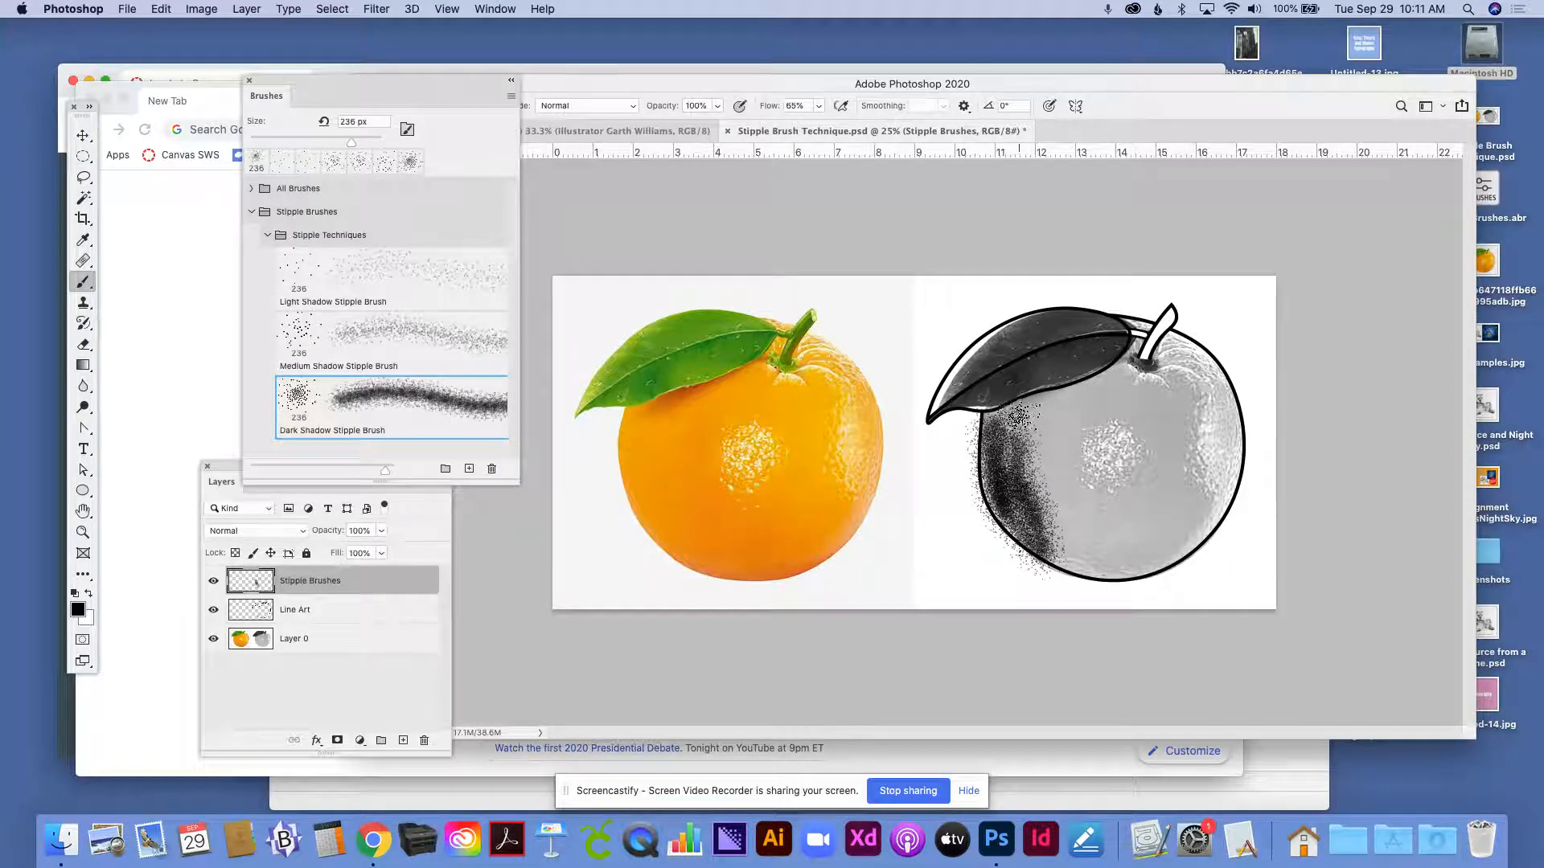
{"action": "left_click_drag", "start_coordinate": [1013, 417], "coordinate": [1011, 442]}
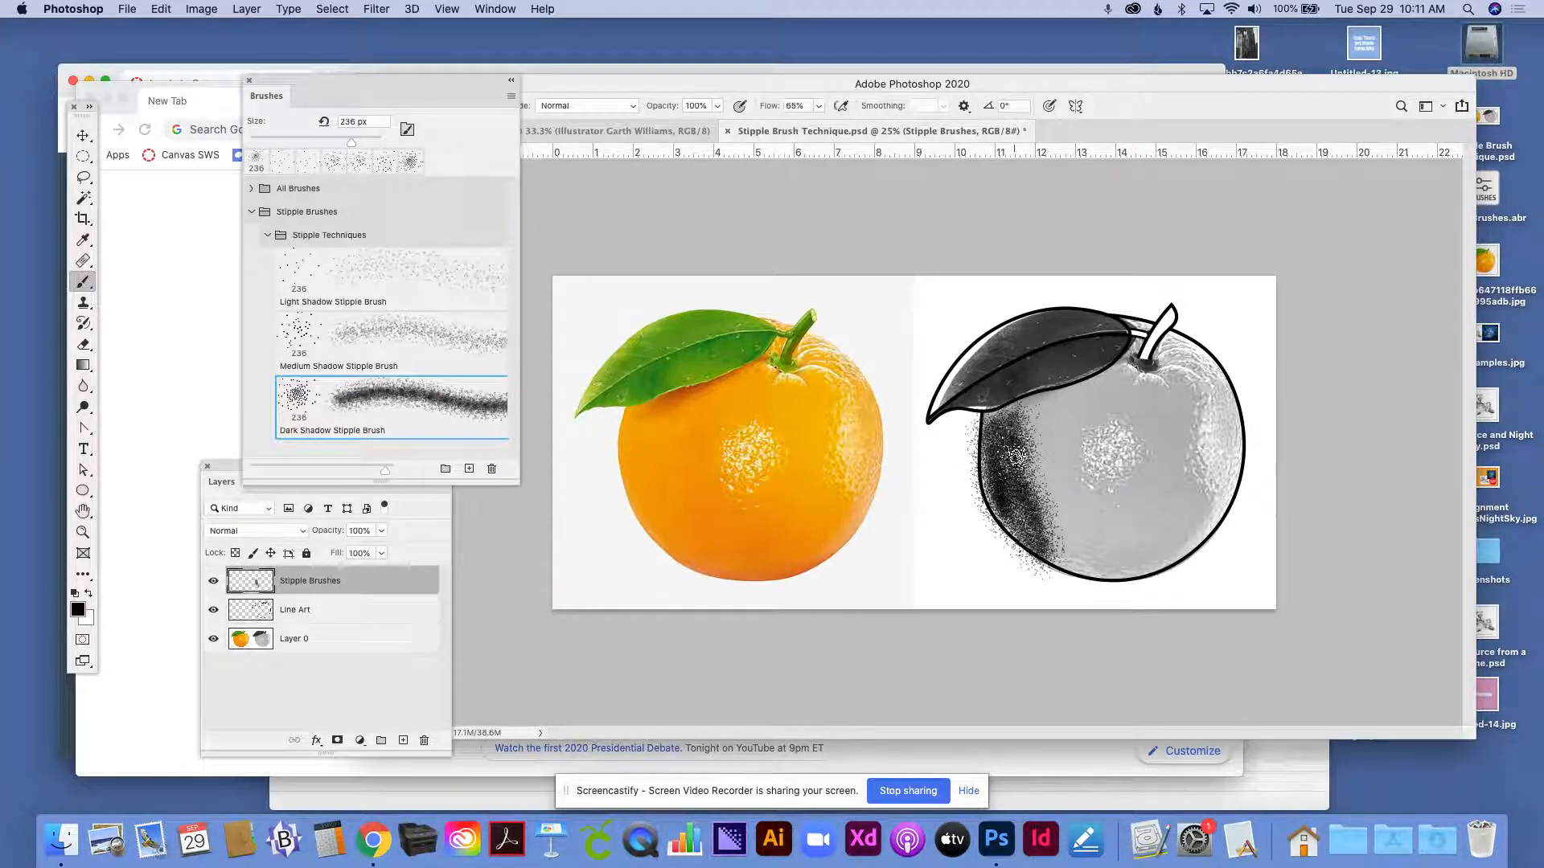
{"action": "mouse_move", "coordinate": [1051, 555]}
{"action": "left_mouse_down"}
{"action": "mouse_move", "coordinate": [1169, 559]}
{"action": "mouse_move", "coordinate": [1088, 551]}
{"action": "mouse_move", "coordinate": [1035, 478]}
{"action": "mouse_move", "coordinate": [1035, 503]}
{"action": "mouse_move", "coordinate": [1015, 414]}
{"action": "mouse_move", "coordinate": [1049, 509]}
{"action": "mouse_move", "coordinate": [1033, 484]}
{"action": "mouse_move", "coordinate": [1074, 362]}
{"action": "mouse_move", "coordinate": [1092, 364]}
{"action": "mouse_move", "coordinate": [987, 397]}
{"action": "left_mouse_up"}
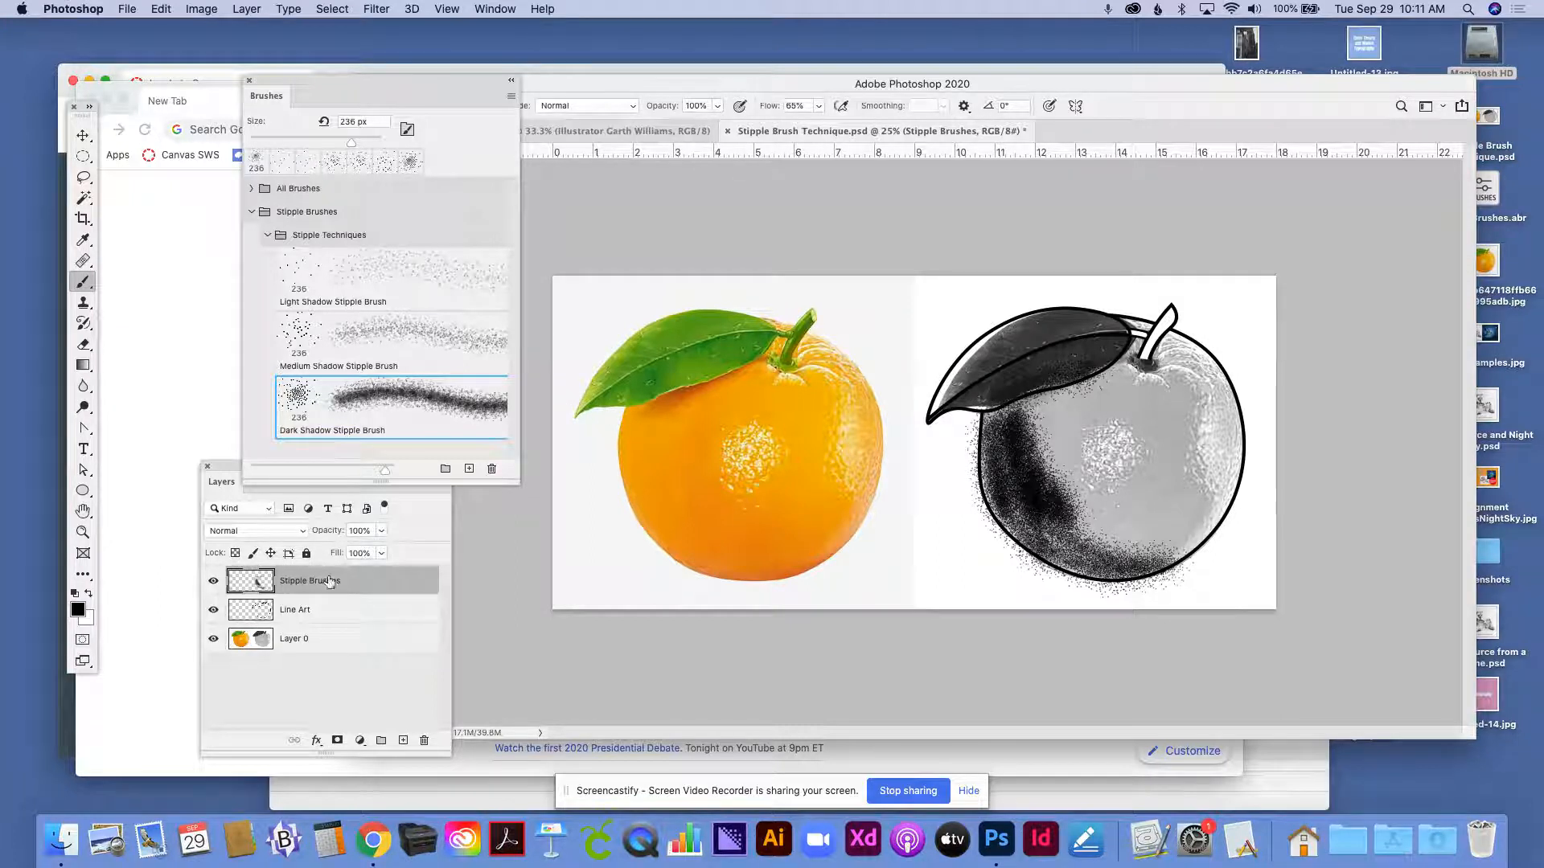
- Add dark stipple shading to the orange's lower-right edge on the Stipple Brushes layer, and hide Layer 0
{"action": "left_click", "coordinate": [396, 576]}
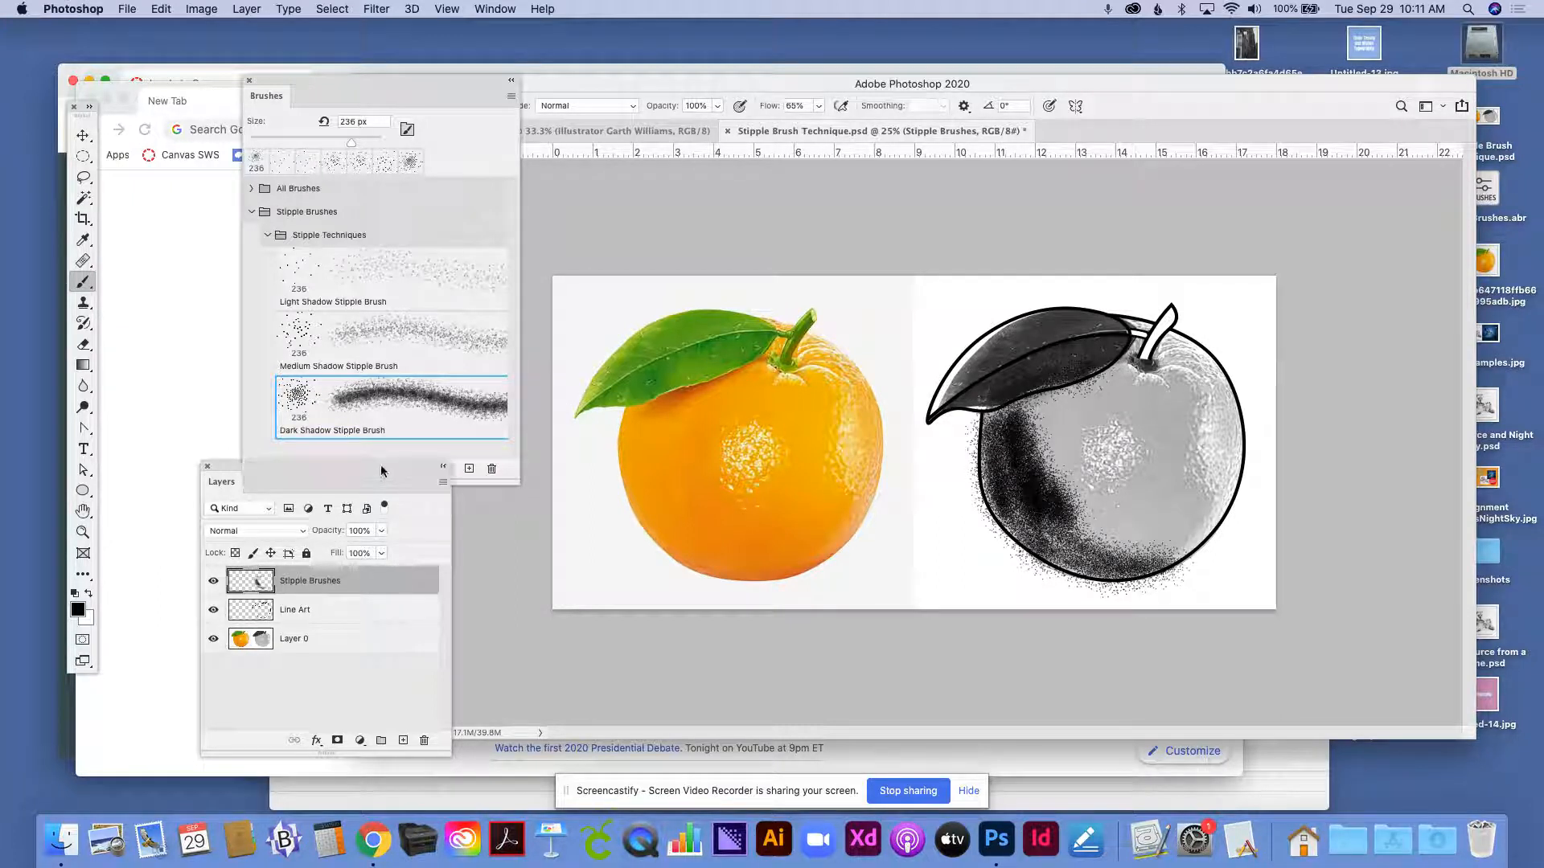
{"action": "left_click_drag", "start_coordinate": [381, 471], "coordinate": [397, 406]}
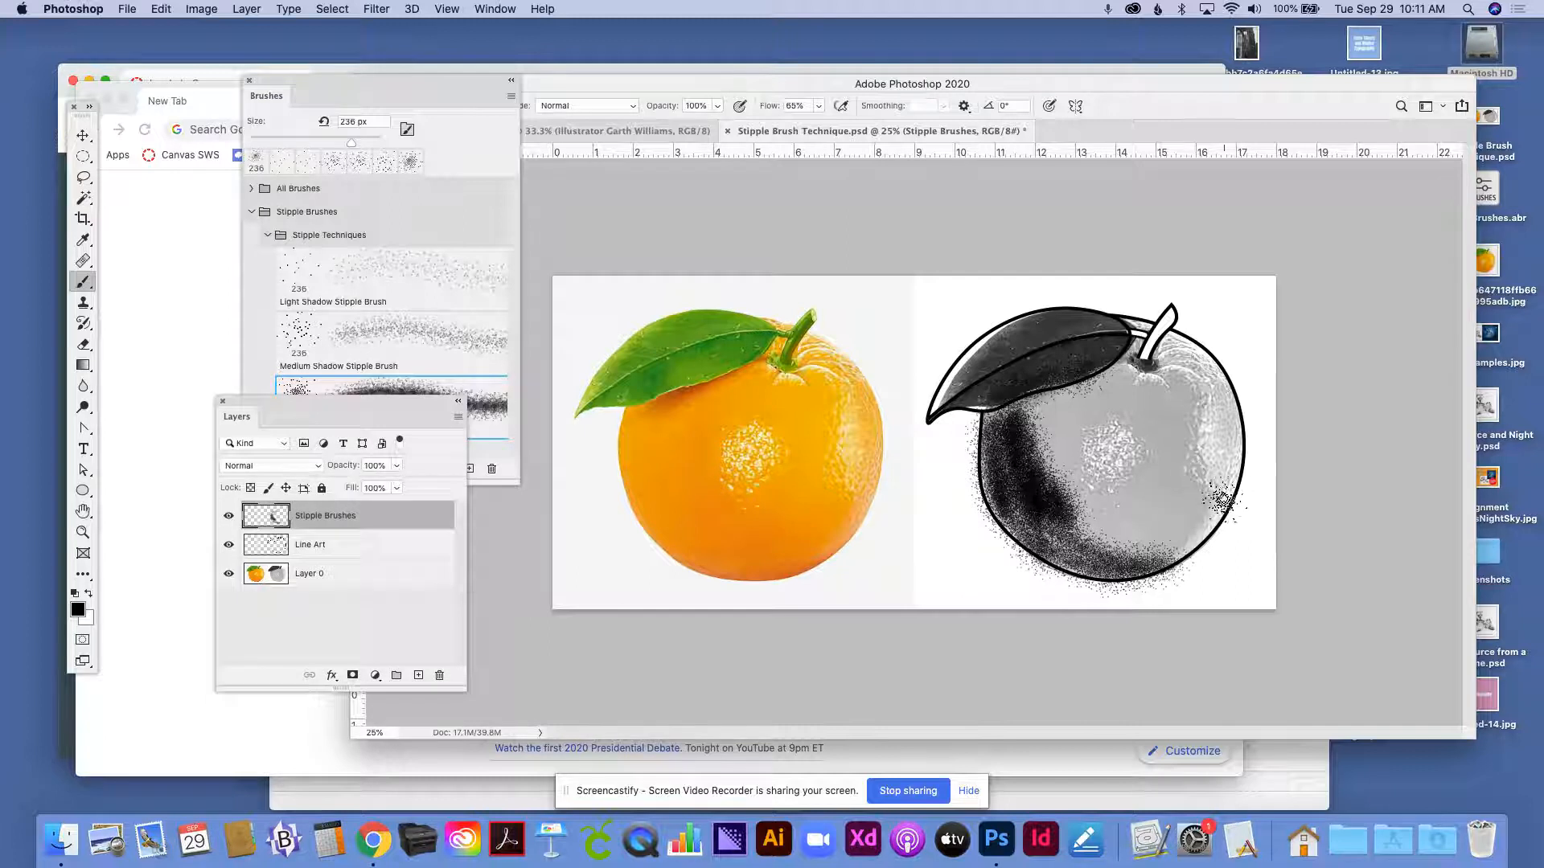
{"action": "mouse_move", "coordinate": [1226, 495]}
{"action": "left_mouse_down"}
{"action": "mouse_move", "coordinate": [1216, 526]}
{"action": "mouse_move", "coordinate": [1186, 541]}
{"action": "left_mouse_up"}
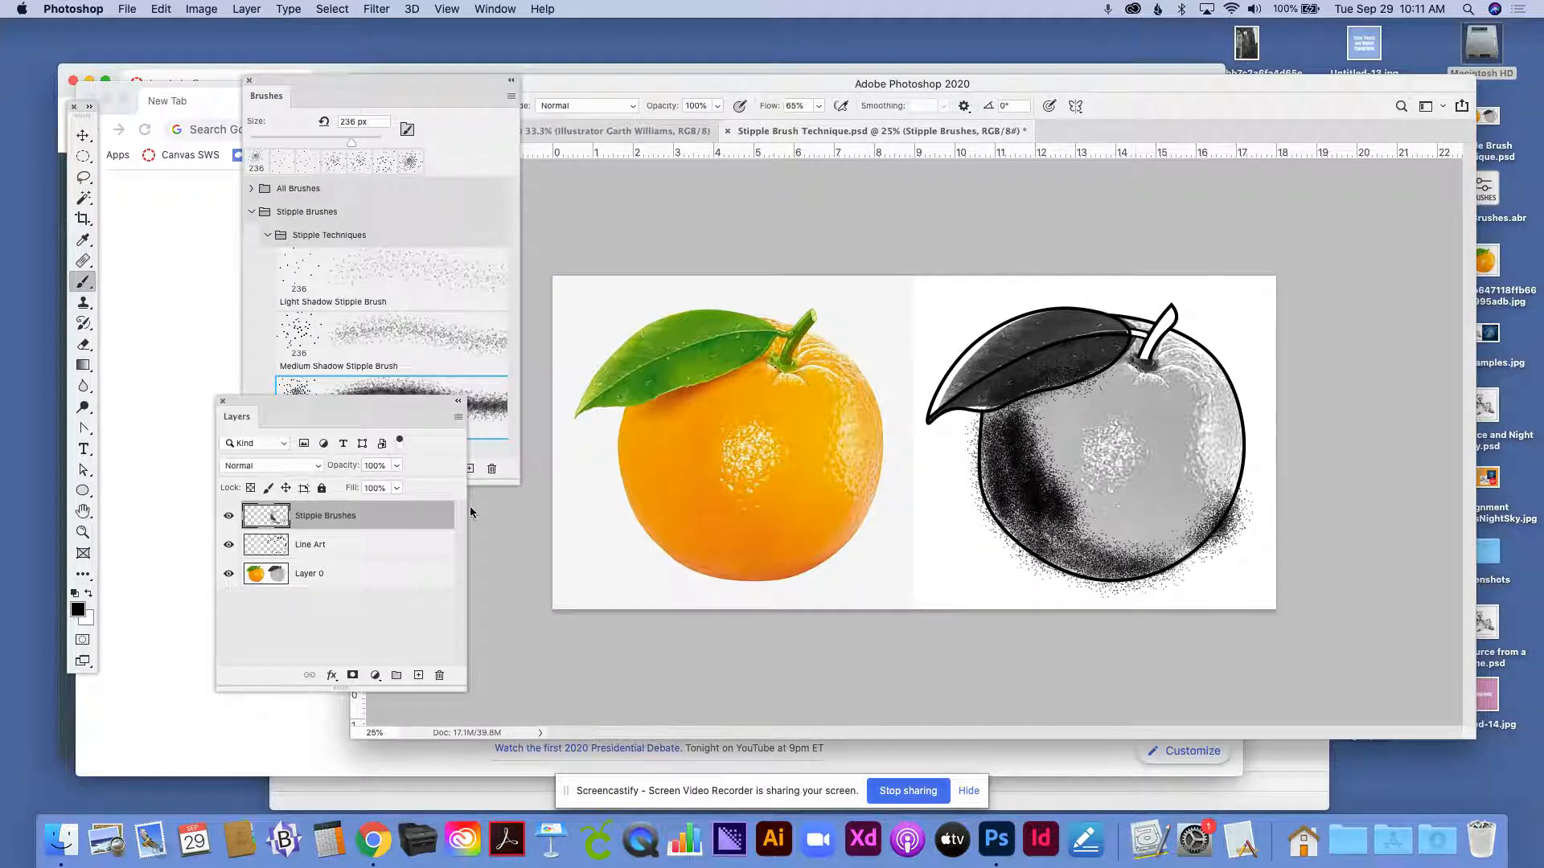
{"action": "left_click", "coordinate": [229, 574]}
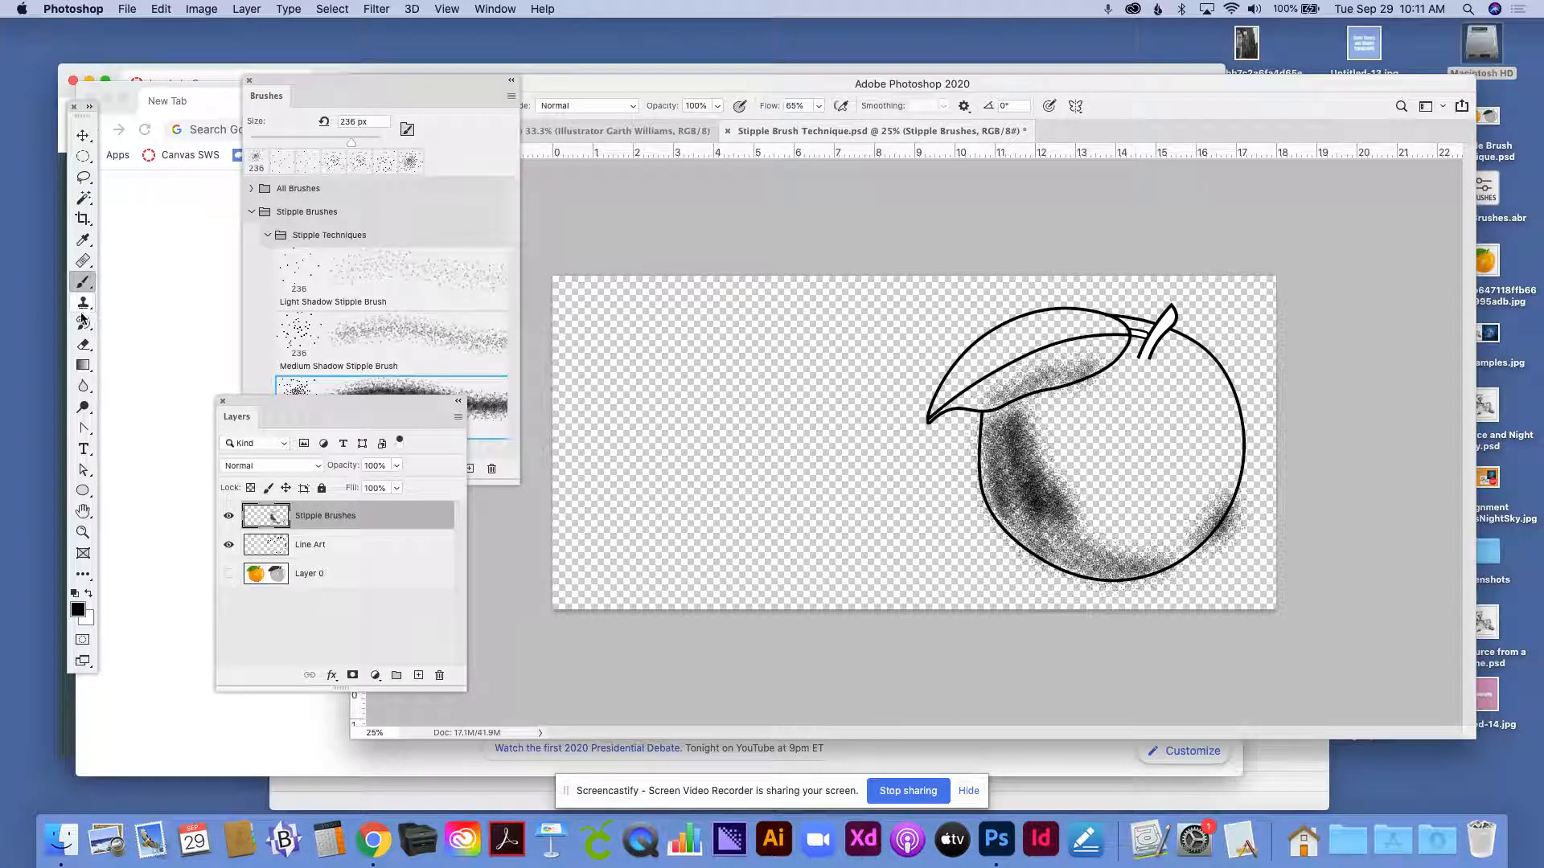
- Rearrange the brush and layer lists so the layers are uncovered, and return to the Brush tool
{"action": "left_click", "coordinate": [83, 343]}
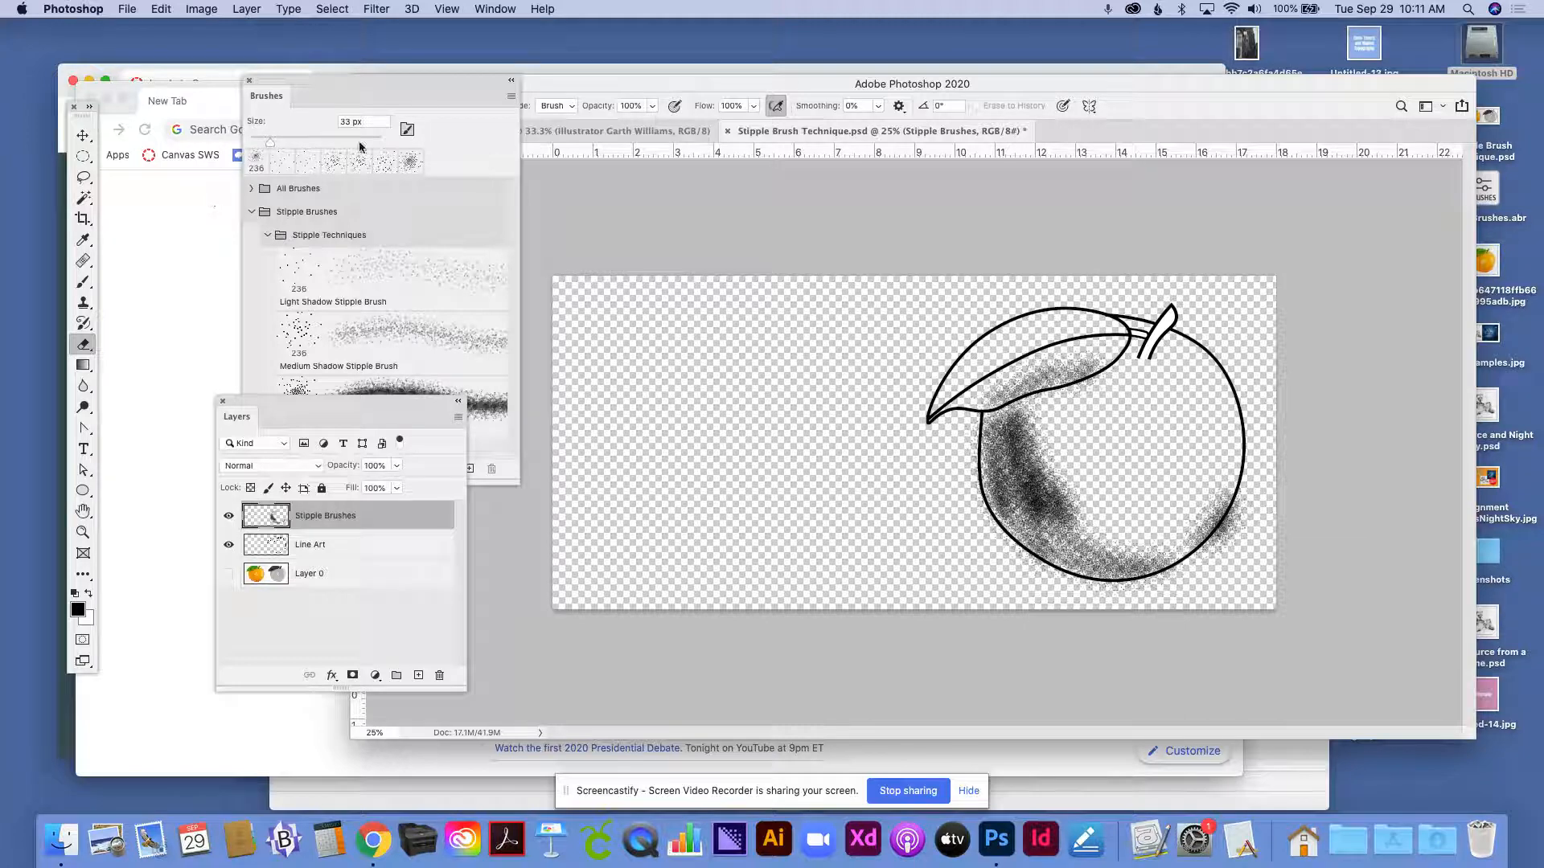
{"action": "left_click_drag", "start_coordinate": [483, 81], "coordinate": [447, 162]}
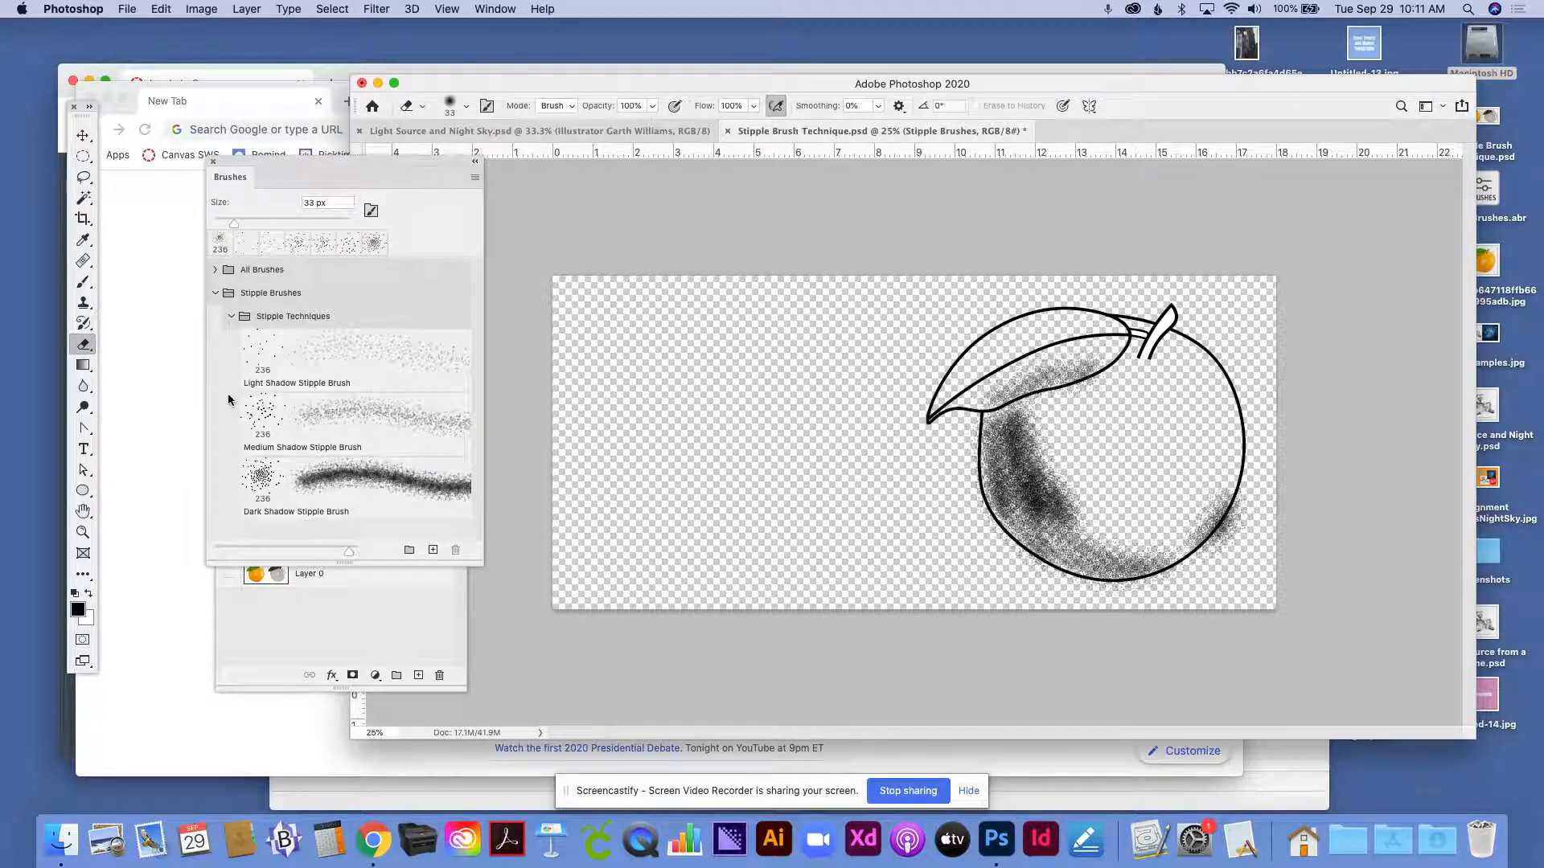
{"action": "left_click_drag", "start_coordinate": [308, 166], "coordinate": [436, 138]}
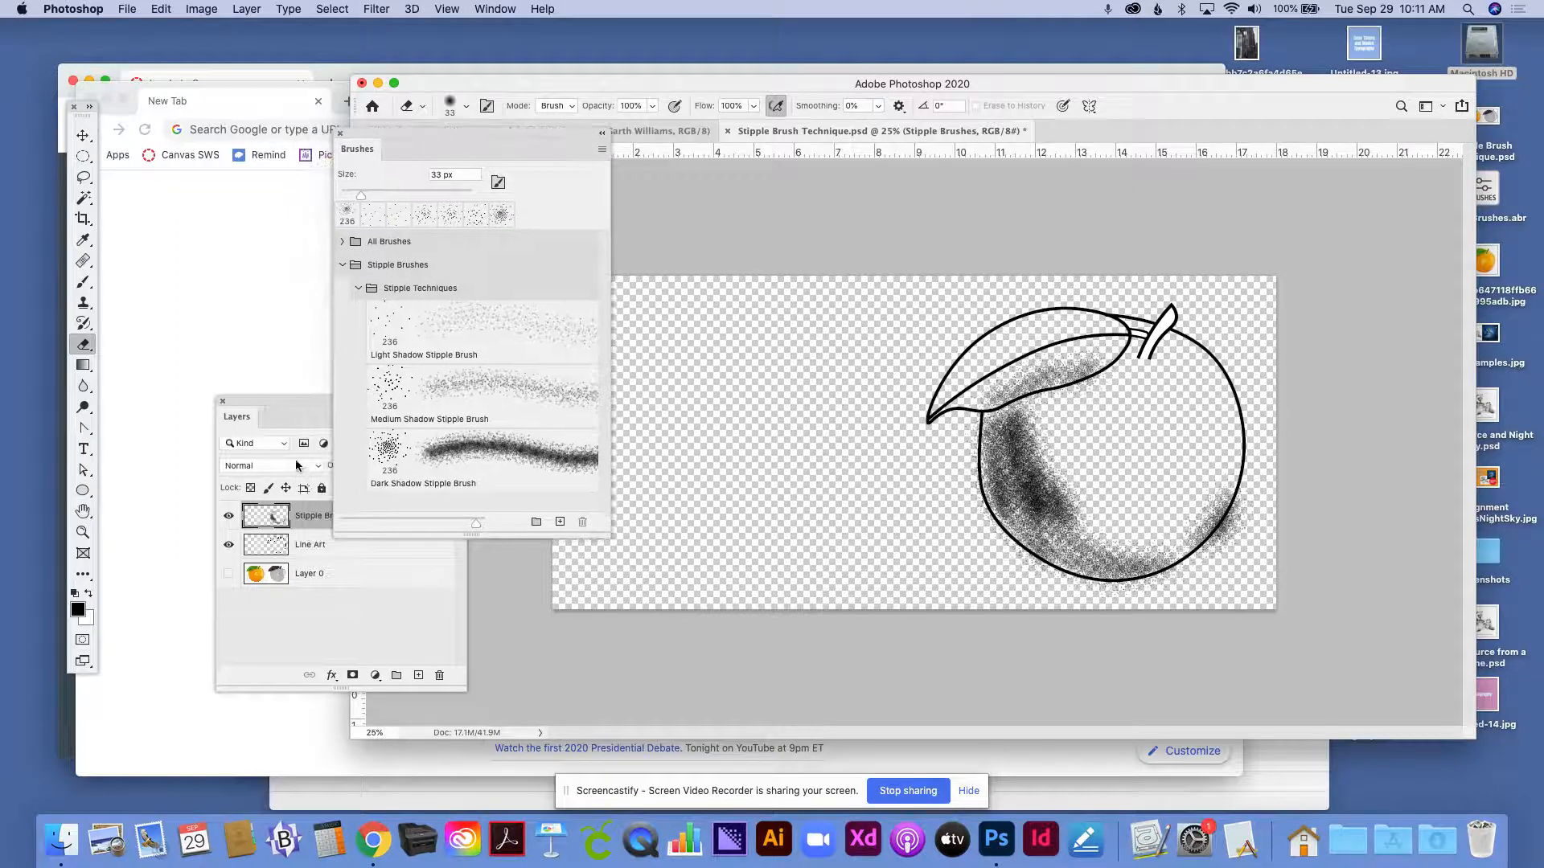
{"action": "left_click", "coordinate": [286, 407]}
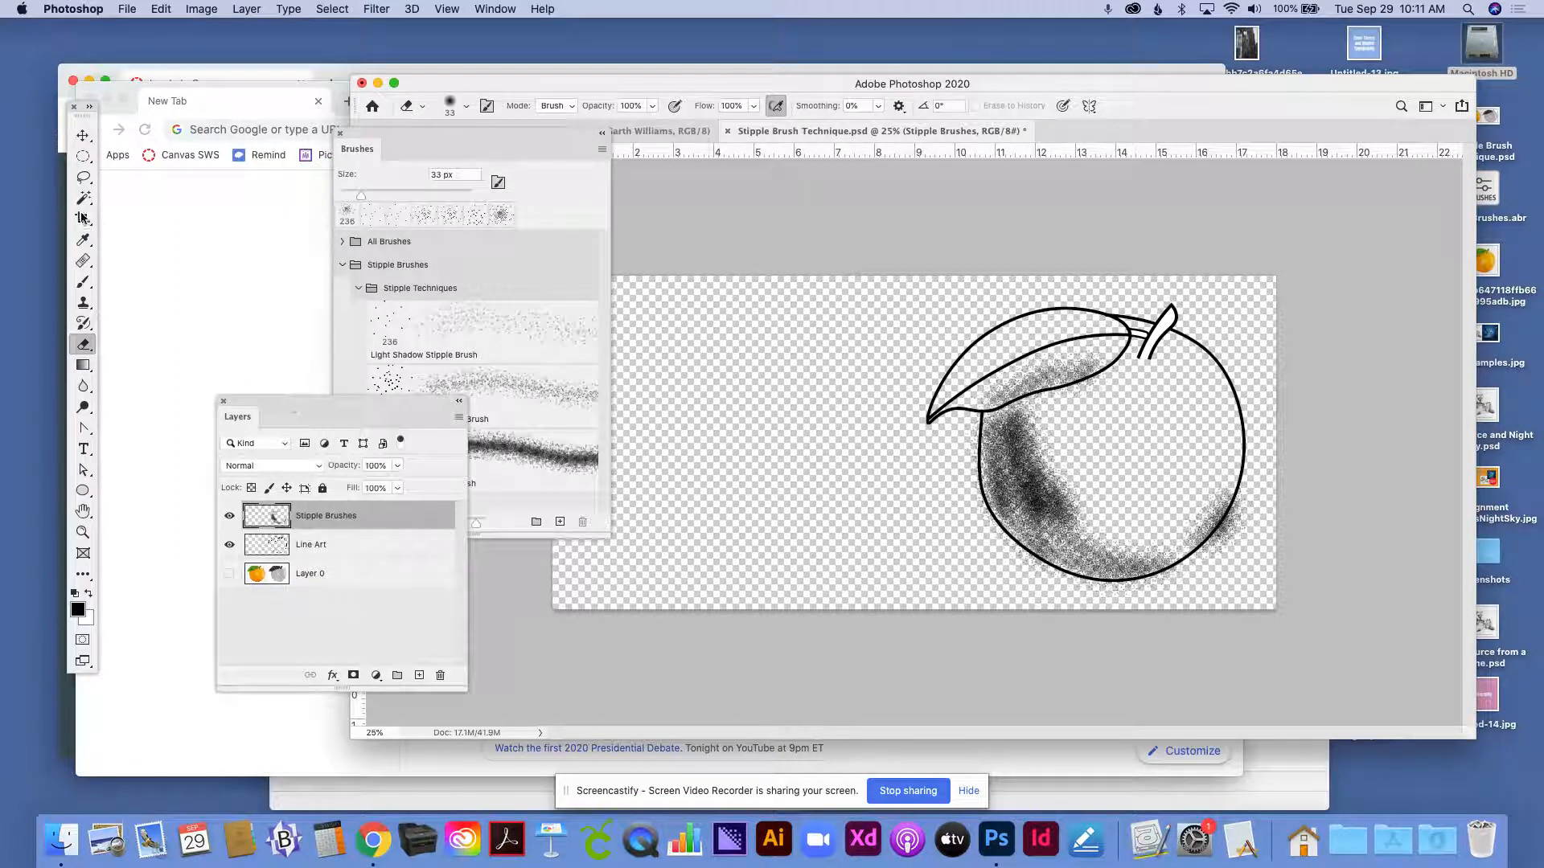
{"action": "key", "text": "b"}
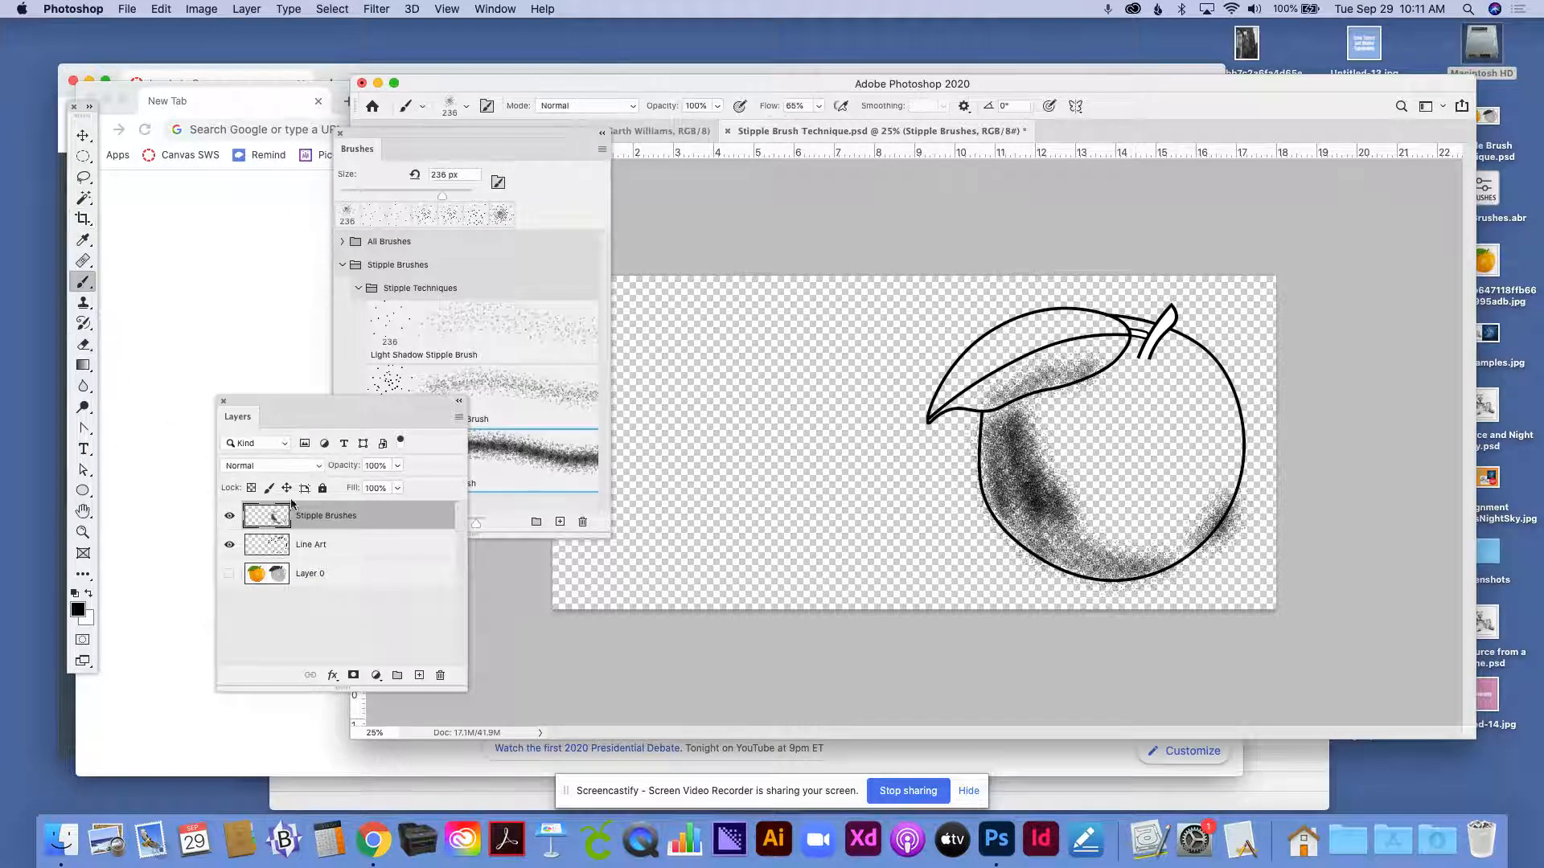
- Paint shading on a new layer with the Medium Shadow Stipple Brush around the grayscale orange's highlight and down its right side, using Layer 0 as reference
{"action": "left_click", "coordinate": [418, 676]}
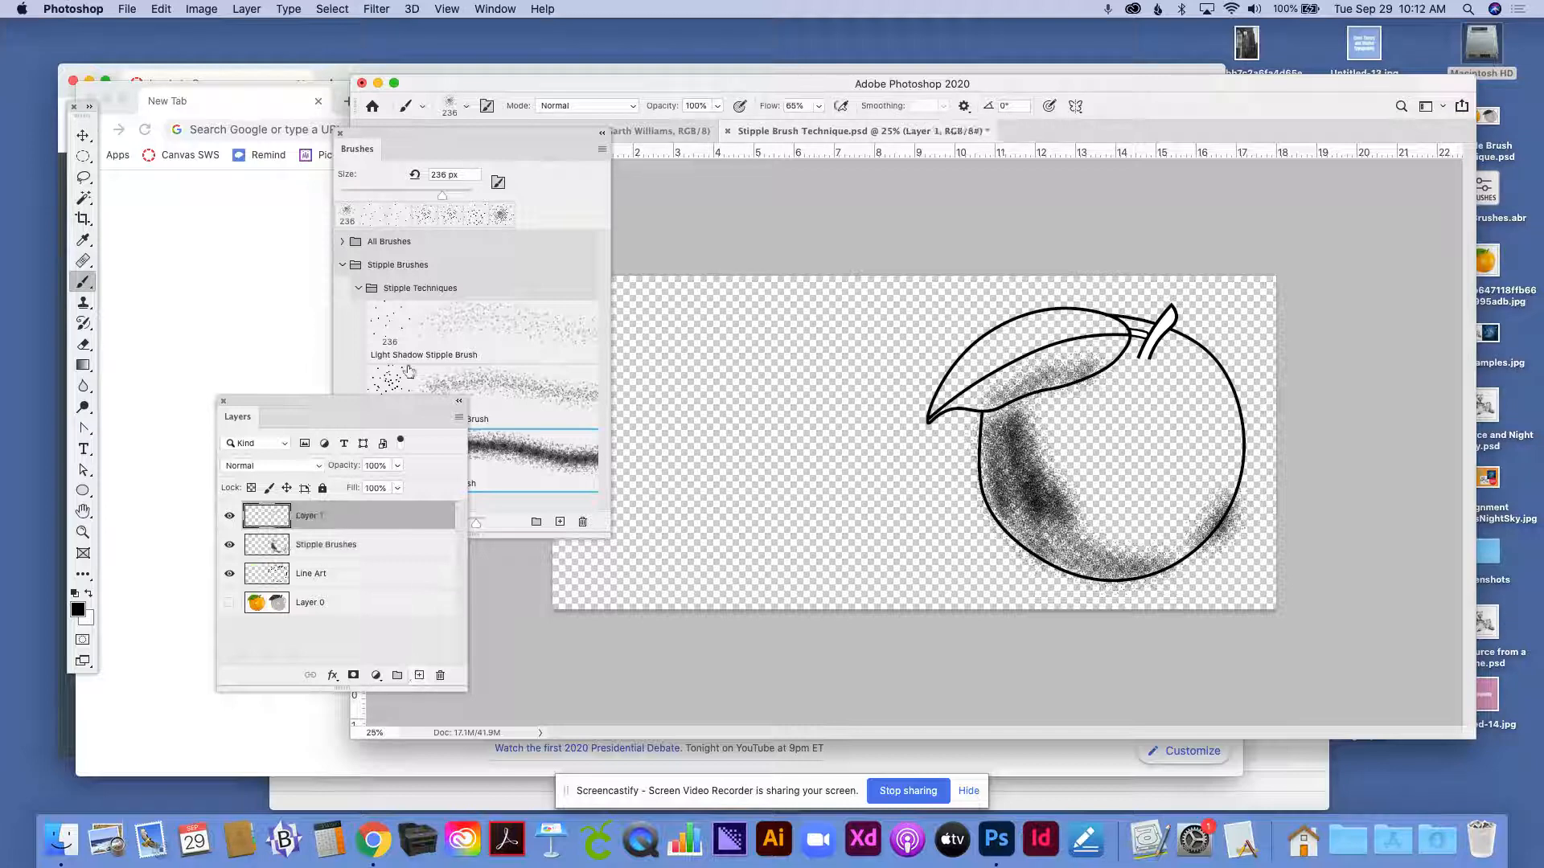
{"action": "left_click_drag", "start_coordinate": [432, 406], "coordinate": [294, 387]}
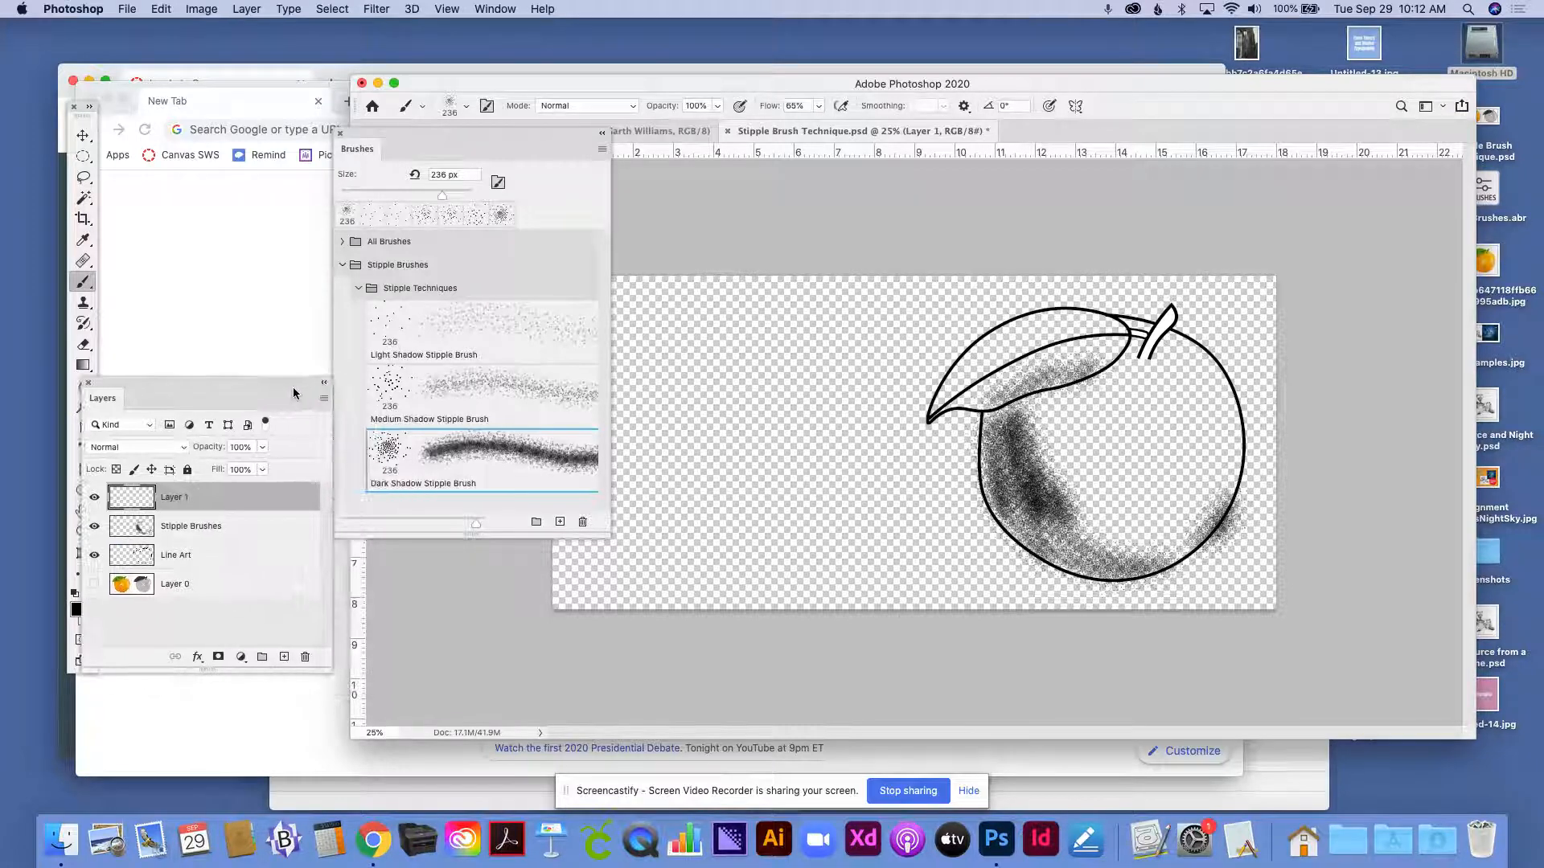
{"action": "left_click", "coordinate": [465, 399]}
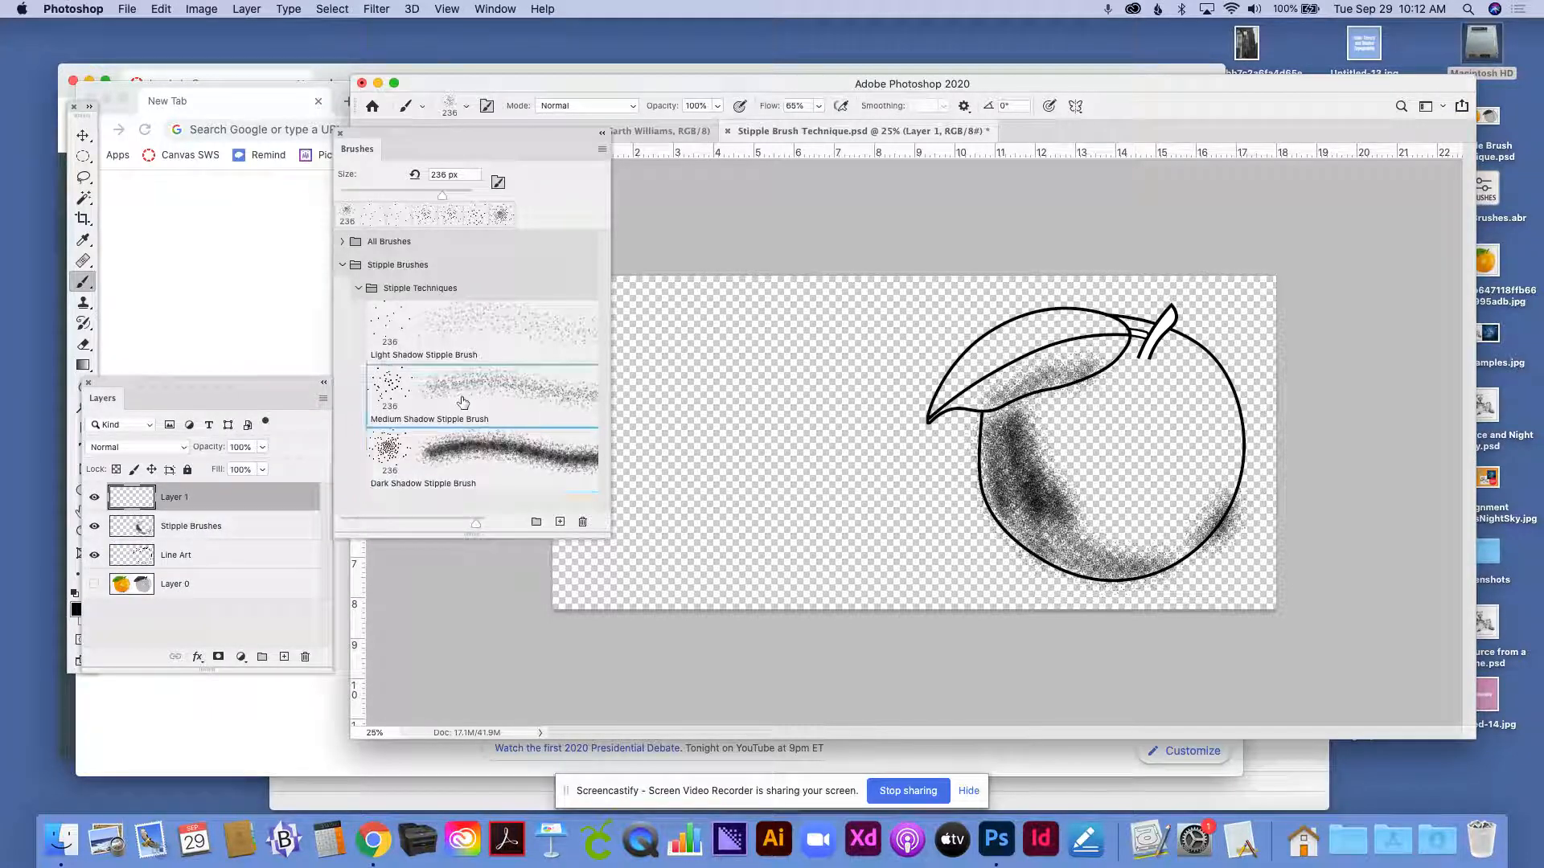
{"action": "left_click", "coordinate": [94, 584]}
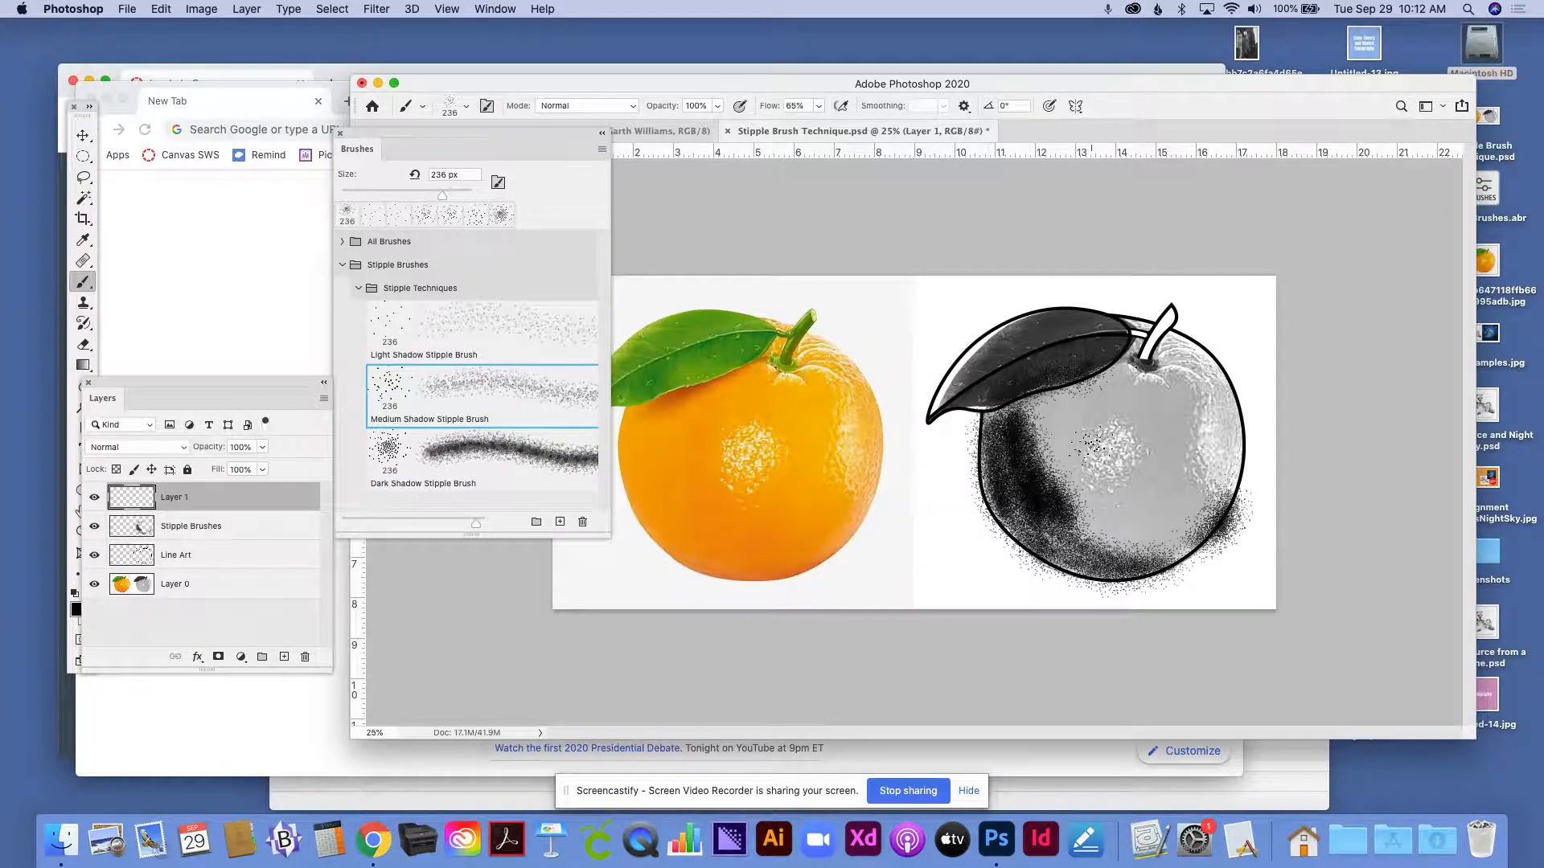
{"action": "mouse_move", "coordinate": [1078, 446]}
{"action": "left_mouse_down"}
{"action": "mouse_move", "coordinate": [1073, 463]}
{"action": "mouse_move", "coordinate": [1054, 447]}
{"action": "mouse_move", "coordinate": [1098, 426]}
{"action": "mouse_move", "coordinate": [1074, 466]}
{"action": "mouse_move", "coordinate": [1095, 504]}
{"action": "mouse_move", "coordinate": [1173, 540]}
{"action": "left_mouse_up"}
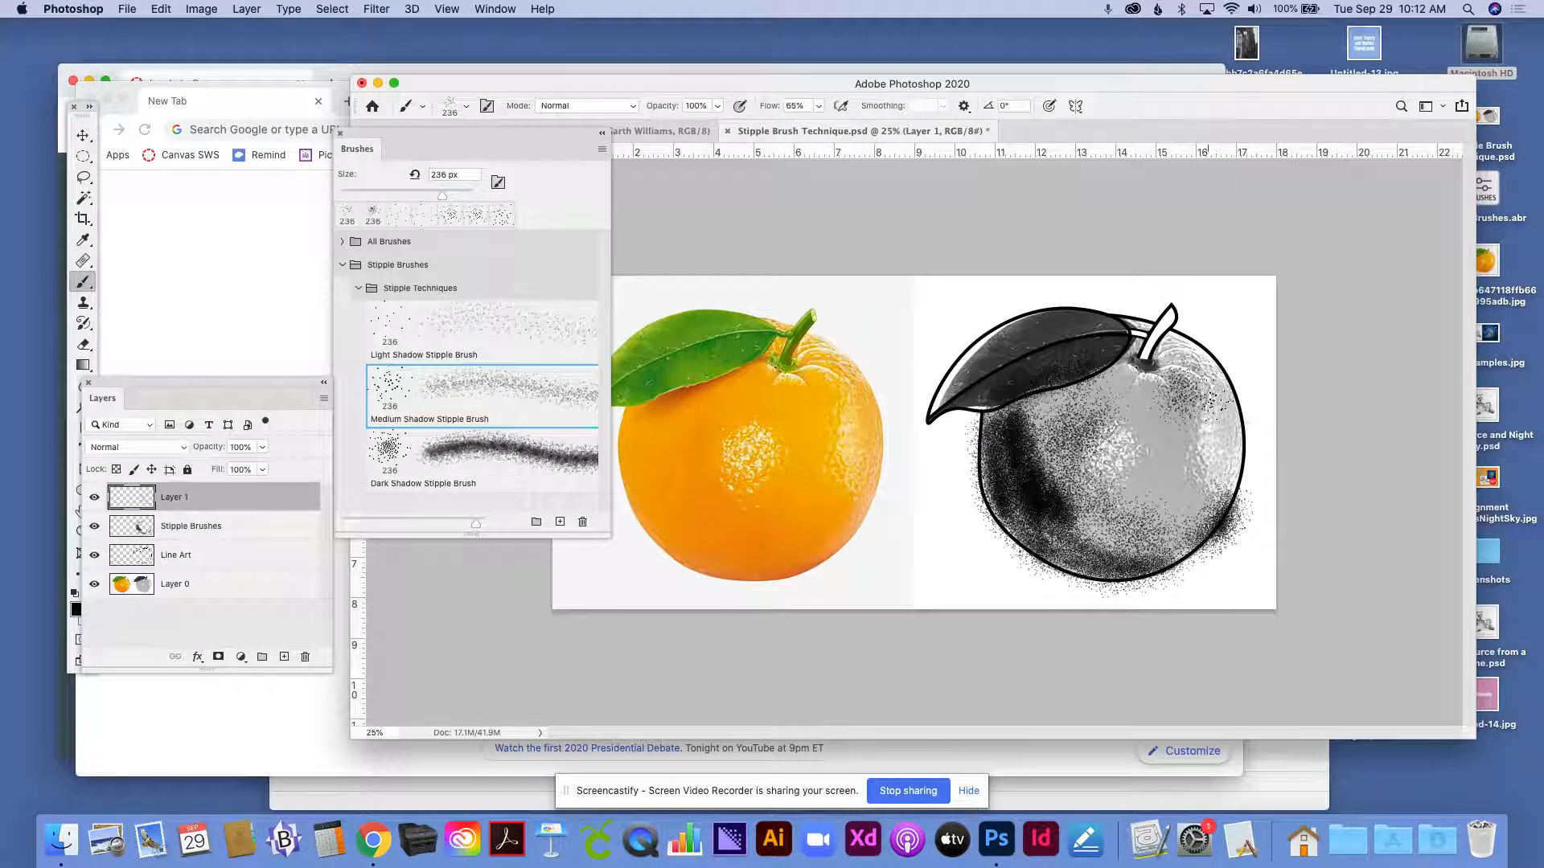
{"action": "mouse_move", "coordinate": [1222, 414]}
{"action": "left_mouse_down"}
{"action": "mouse_move", "coordinate": [1210, 353]}
{"action": "mouse_move", "coordinate": [1225, 358]}
{"action": "mouse_move", "coordinate": [1225, 440]}
{"action": "mouse_move", "coordinate": [1213, 418]}
{"action": "mouse_move", "coordinate": [1161, 510]}
{"action": "mouse_move", "coordinate": [1141, 459]}
{"action": "mouse_move", "coordinate": [1137, 491]}
{"action": "mouse_move", "coordinate": [1169, 430]}
{"action": "mouse_move", "coordinate": [1173, 446]}
{"action": "mouse_move", "coordinate": [1137, 394]}
{"action": "mouse_move", "coordinate": [1099, 384]}
{"action": "left_mouse_up"}
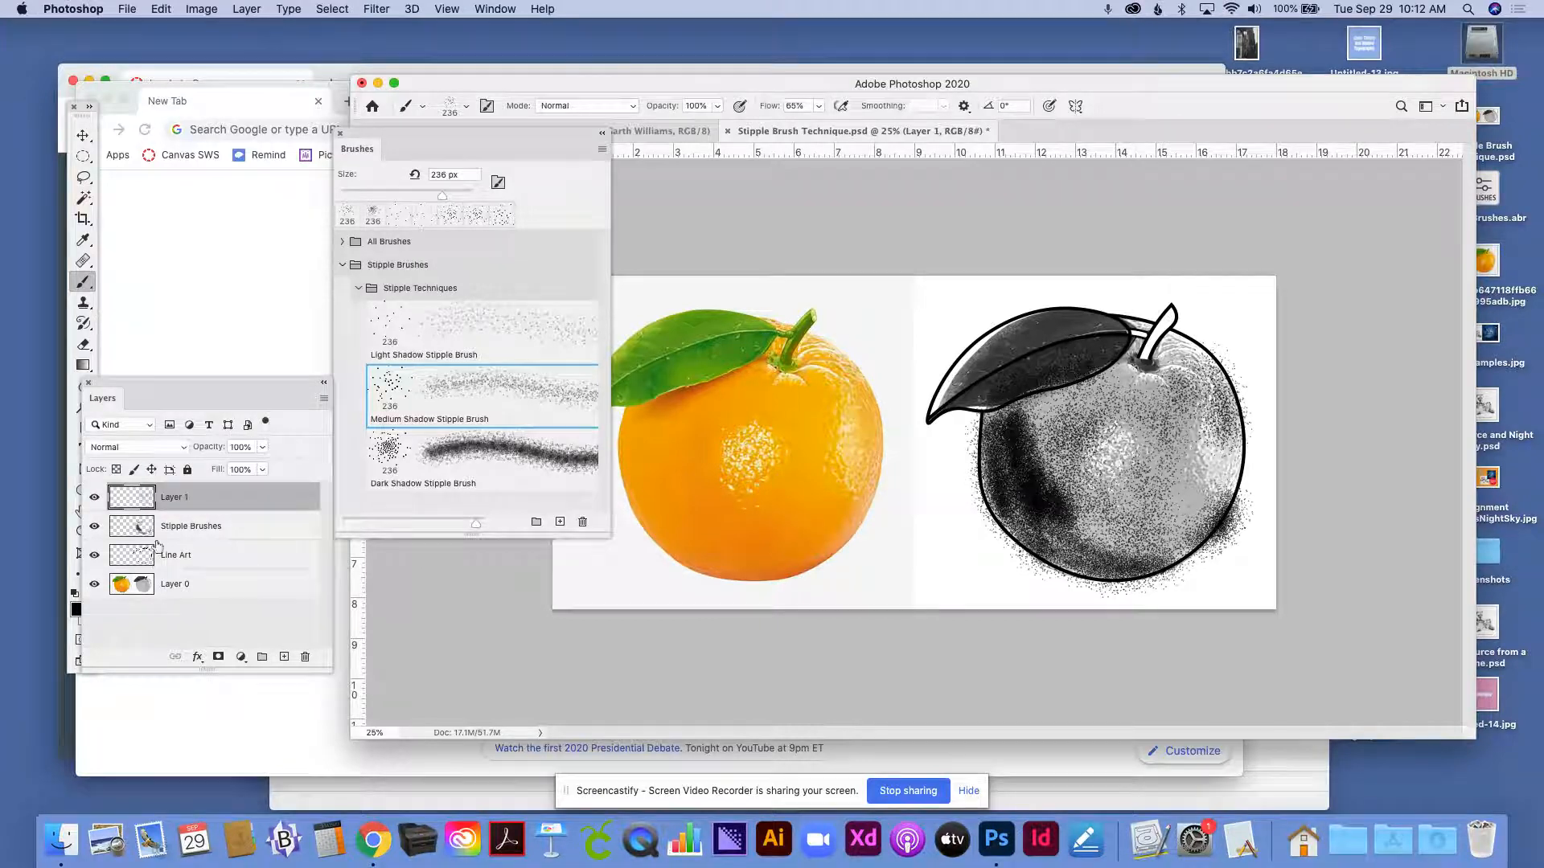
{"action": "left_click", "coordinate": [94, 585]}
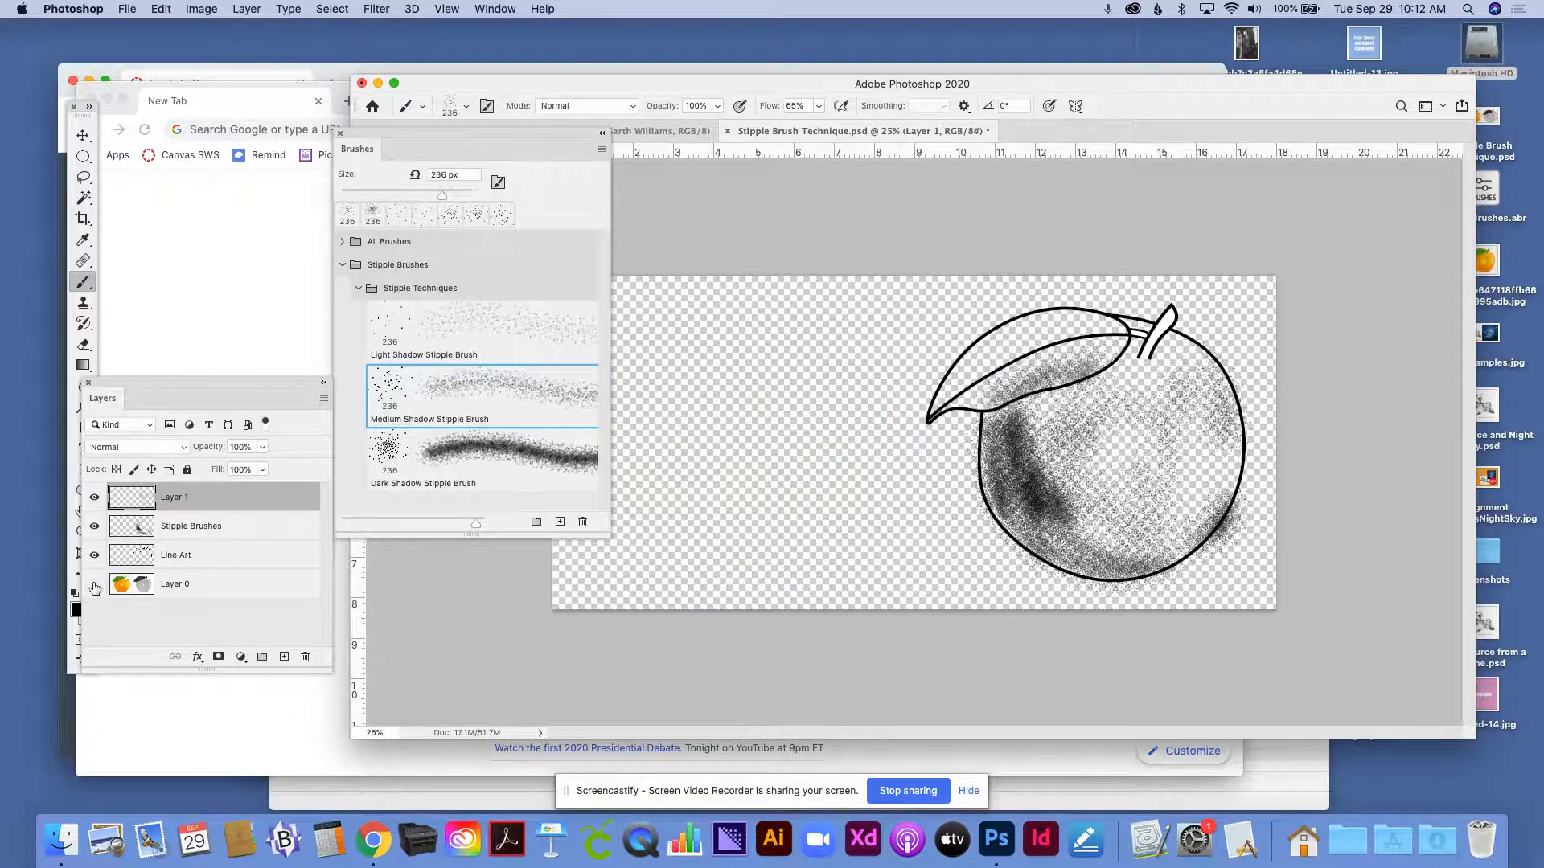
- Add light shading with the Light Shadow Stipple Brush to the leaf's upper half and the orange's lower-right area, leaving Layer 0 hidden
{"action": "left_click", "coordinate": [94, 585]}
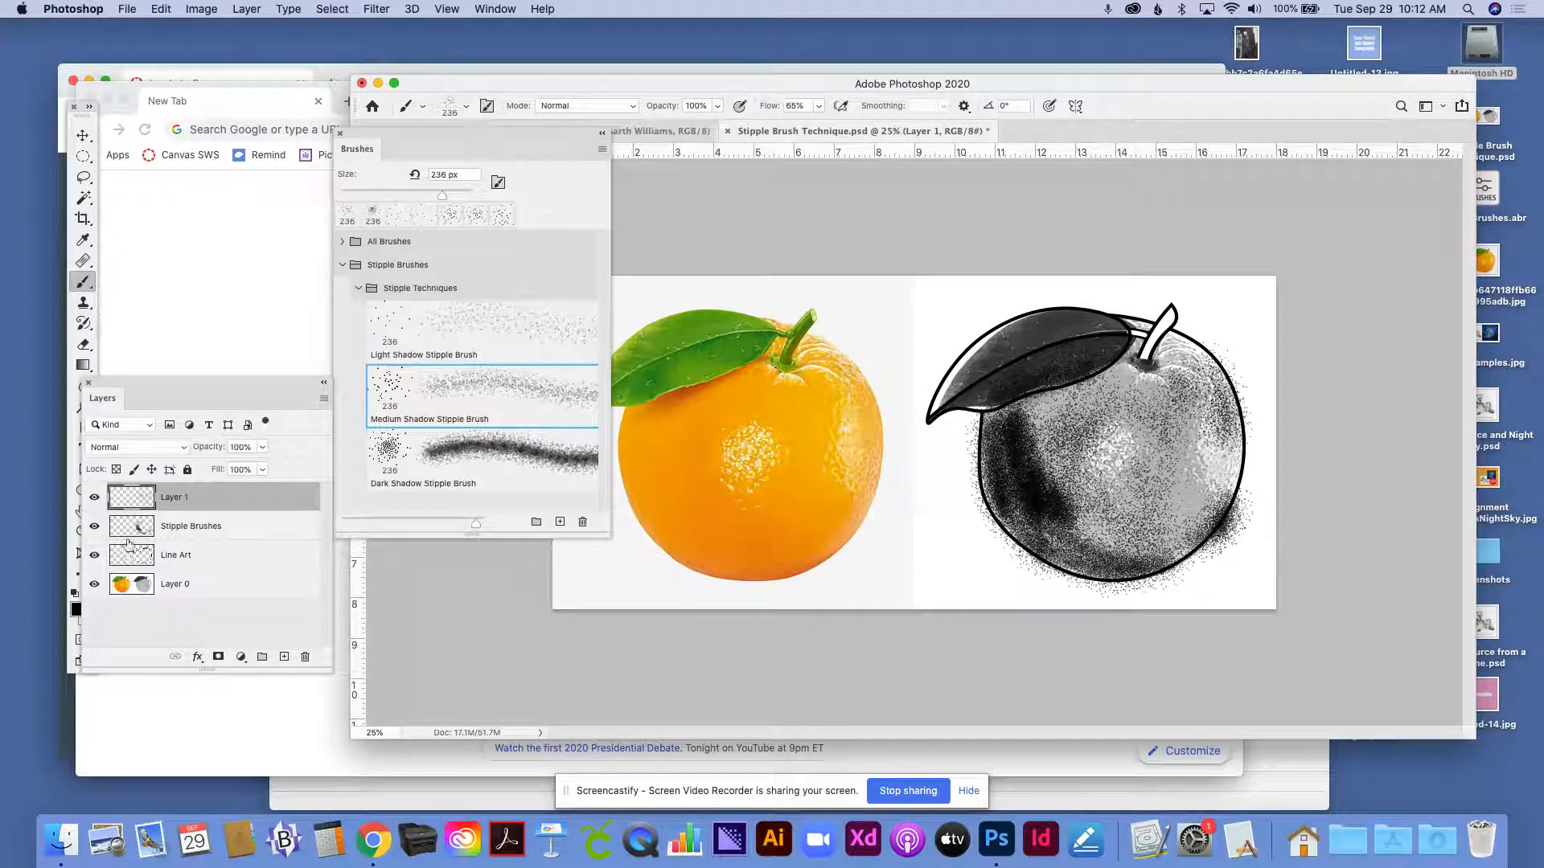
{"action": "left_click", "coordinate": [413, 324]}
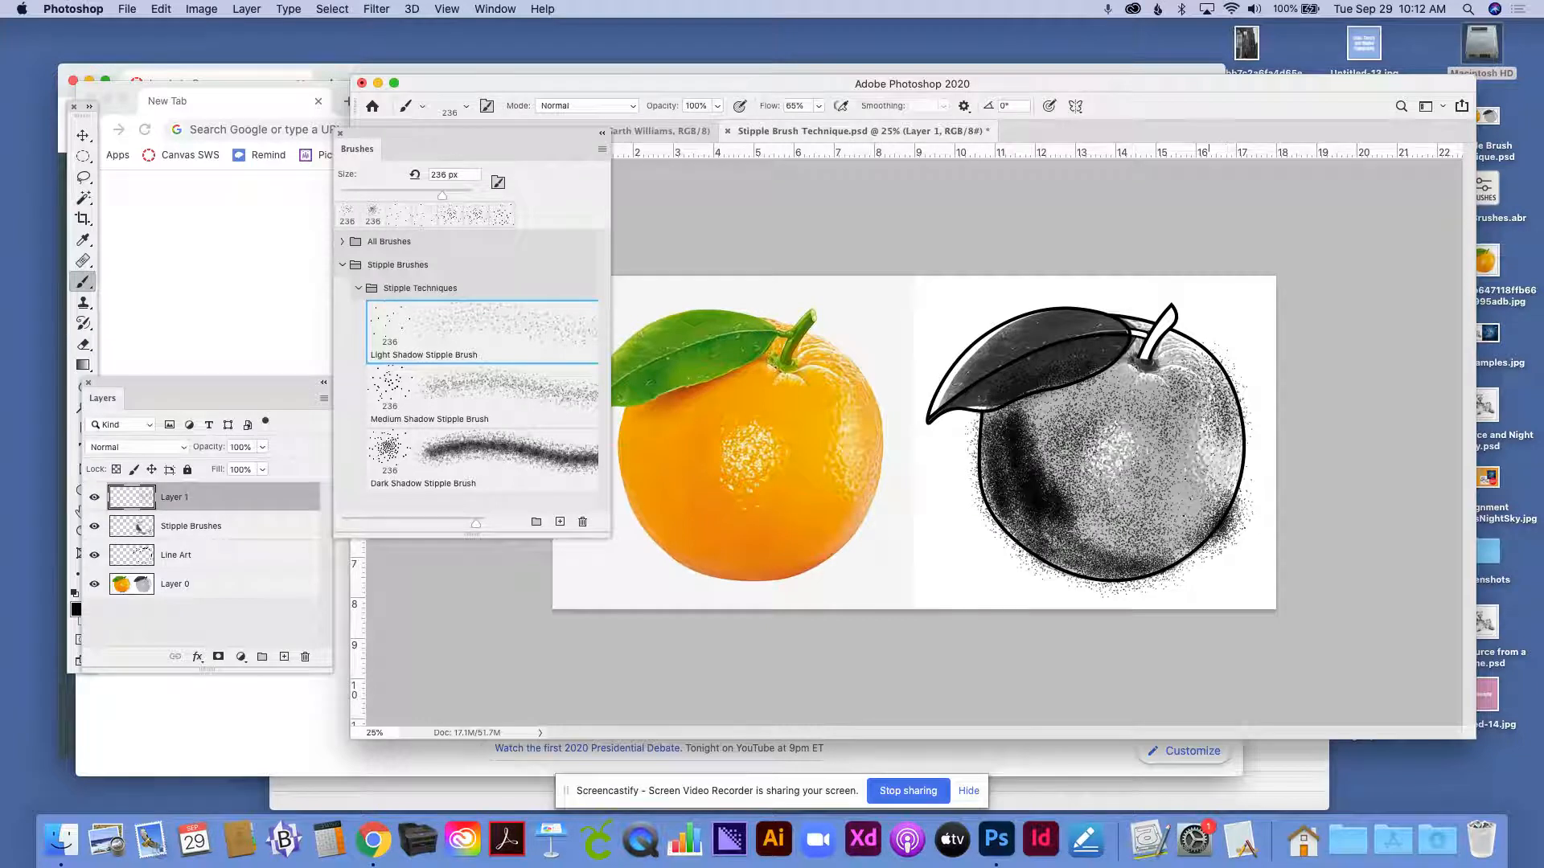
{"action": "left_click_drag", "start_coordinate": [1206, 465], "coordinate": [1220, 477]}
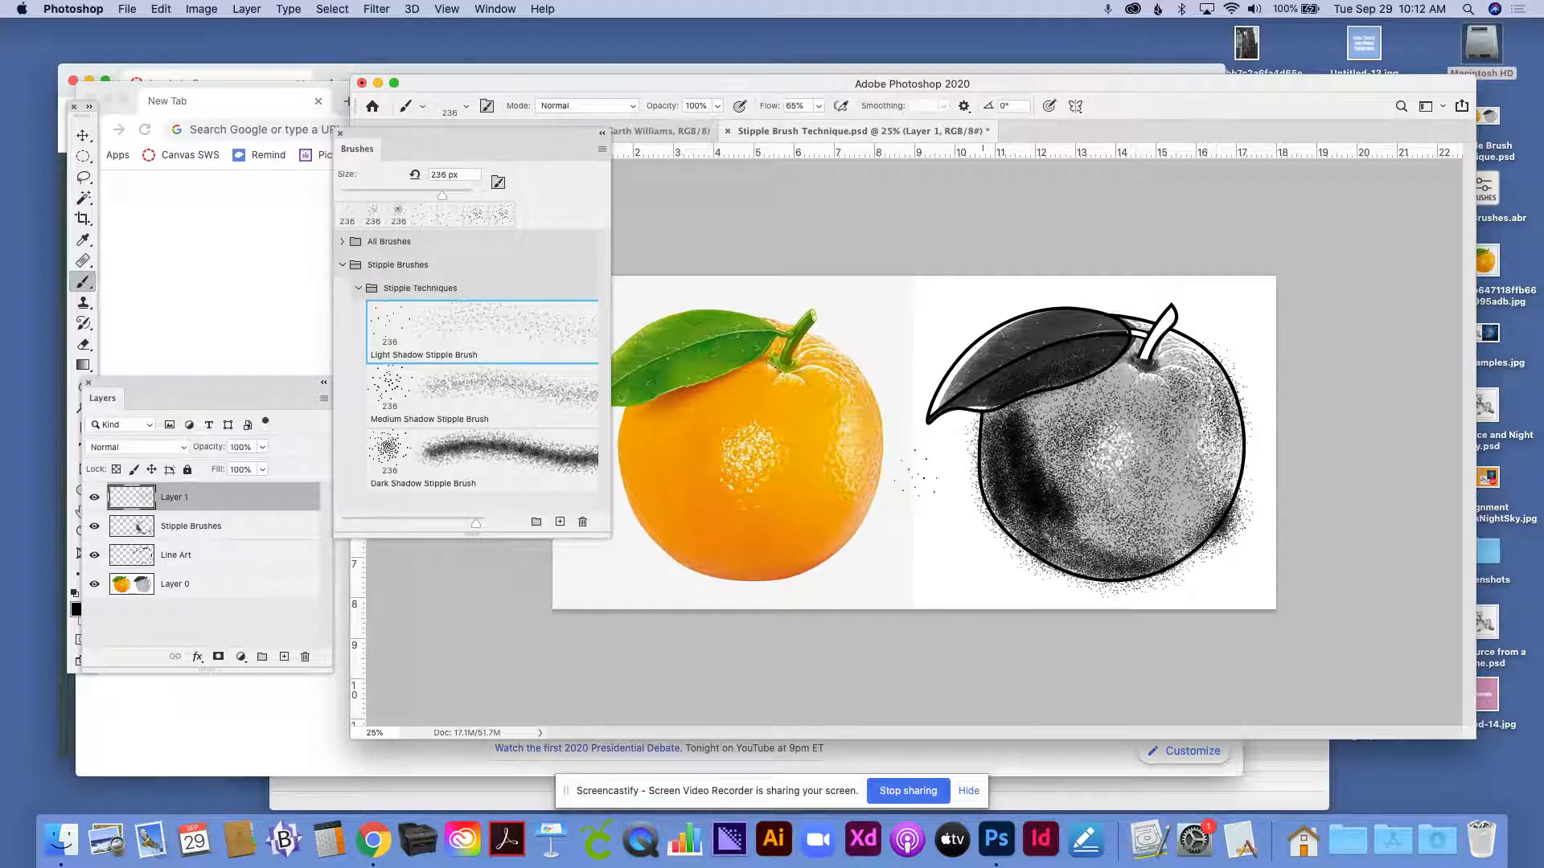
{"action": "left_click", "coordinate": [96, 585]}
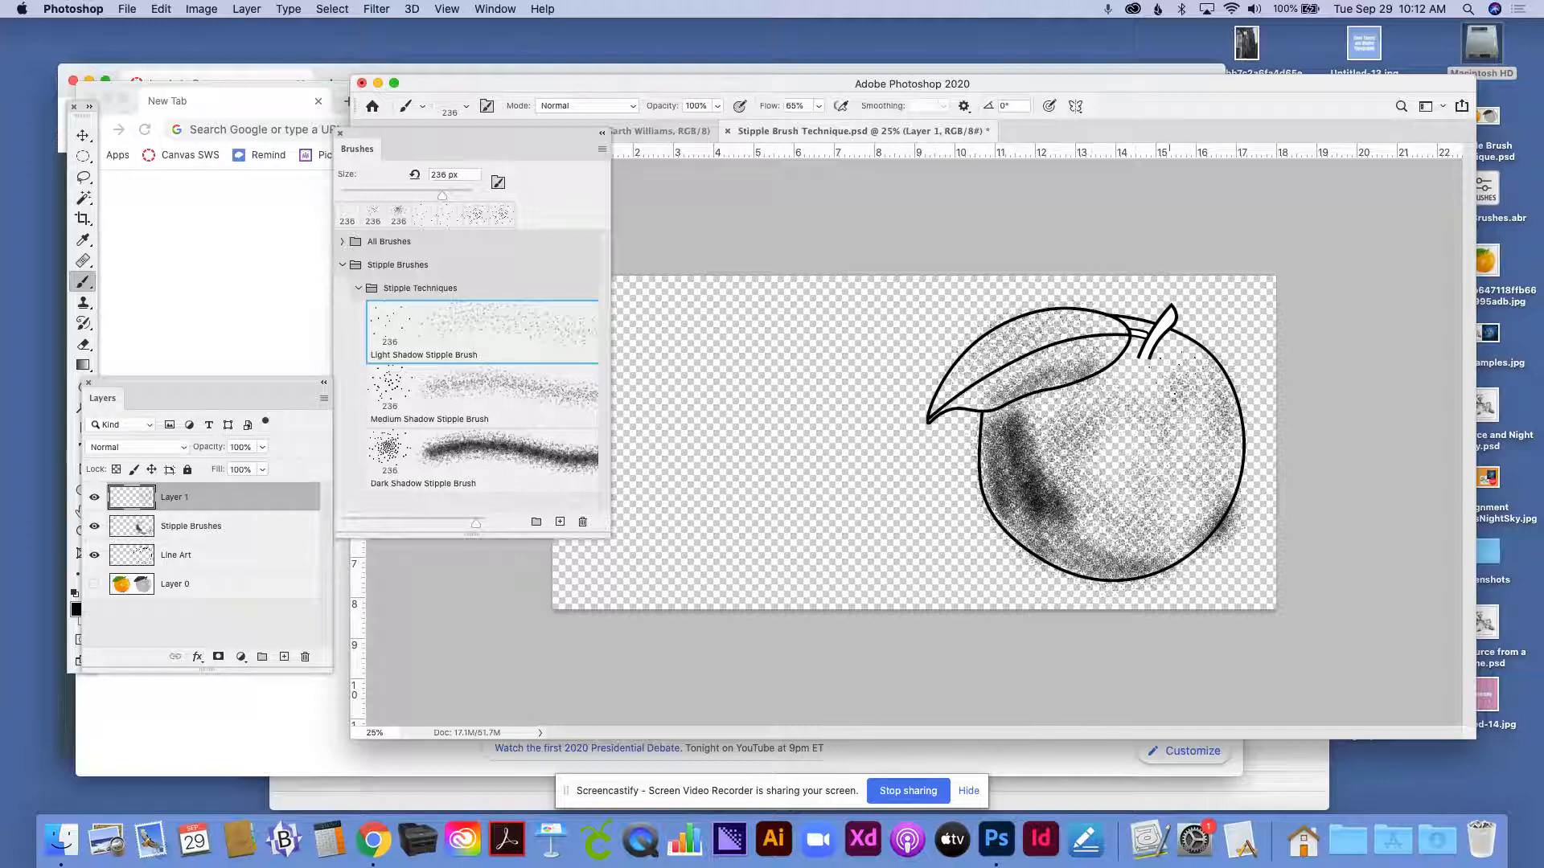
{"action": "left_click", "coordinate": [1202, 434]}
{"action": "left_click_drag", "start_coordinate": [1175, 467], "coordinate": [1178, 467]}
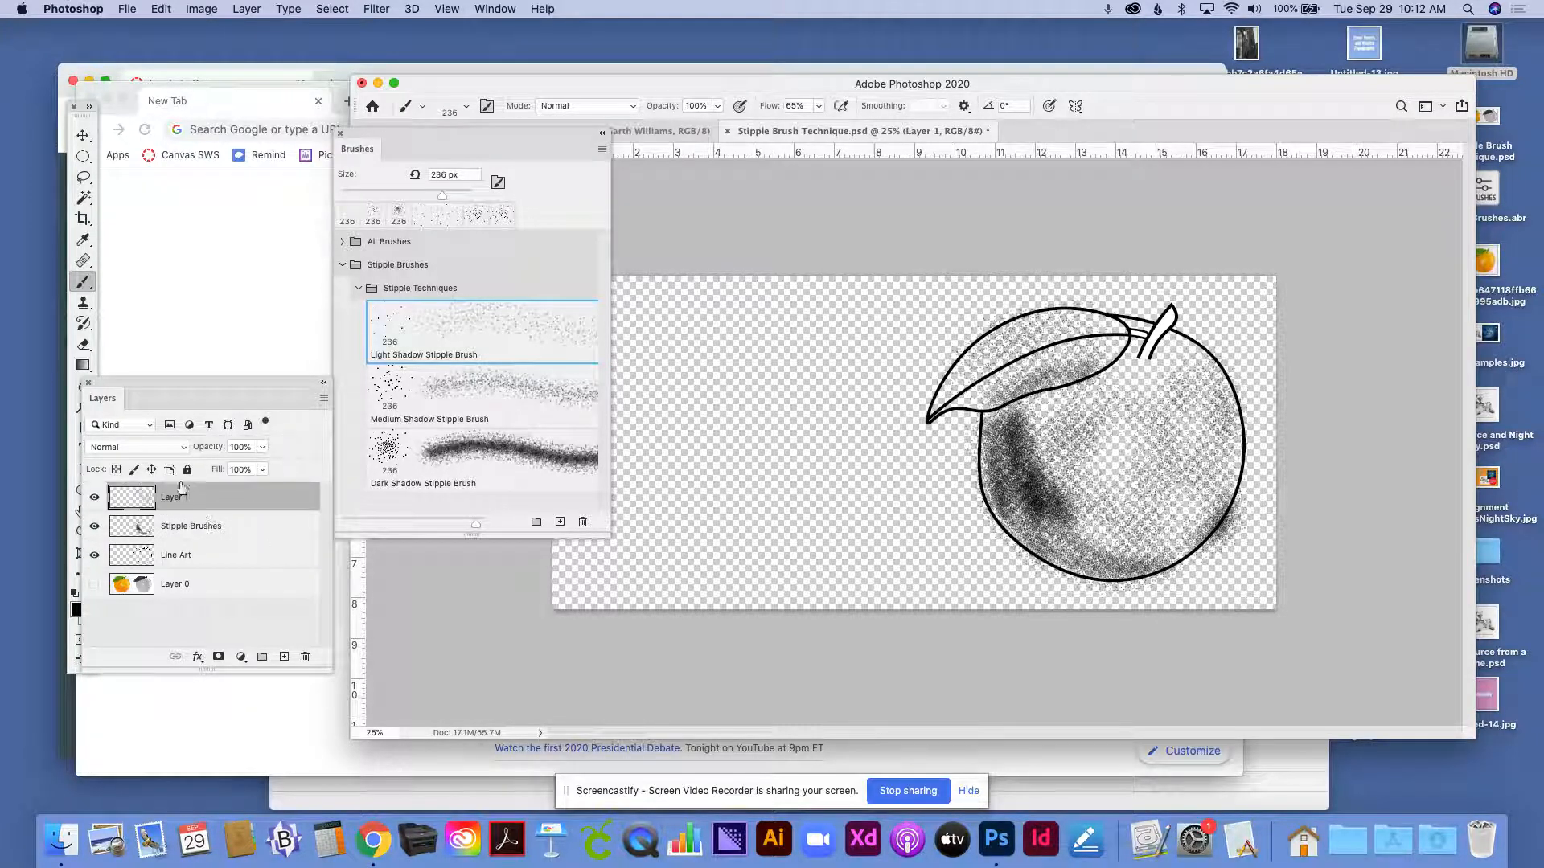
- Add a new layer above the stipple shading and set its blend mode to Multiply
{"action": "left_click", "coordinate": [284, 658]}
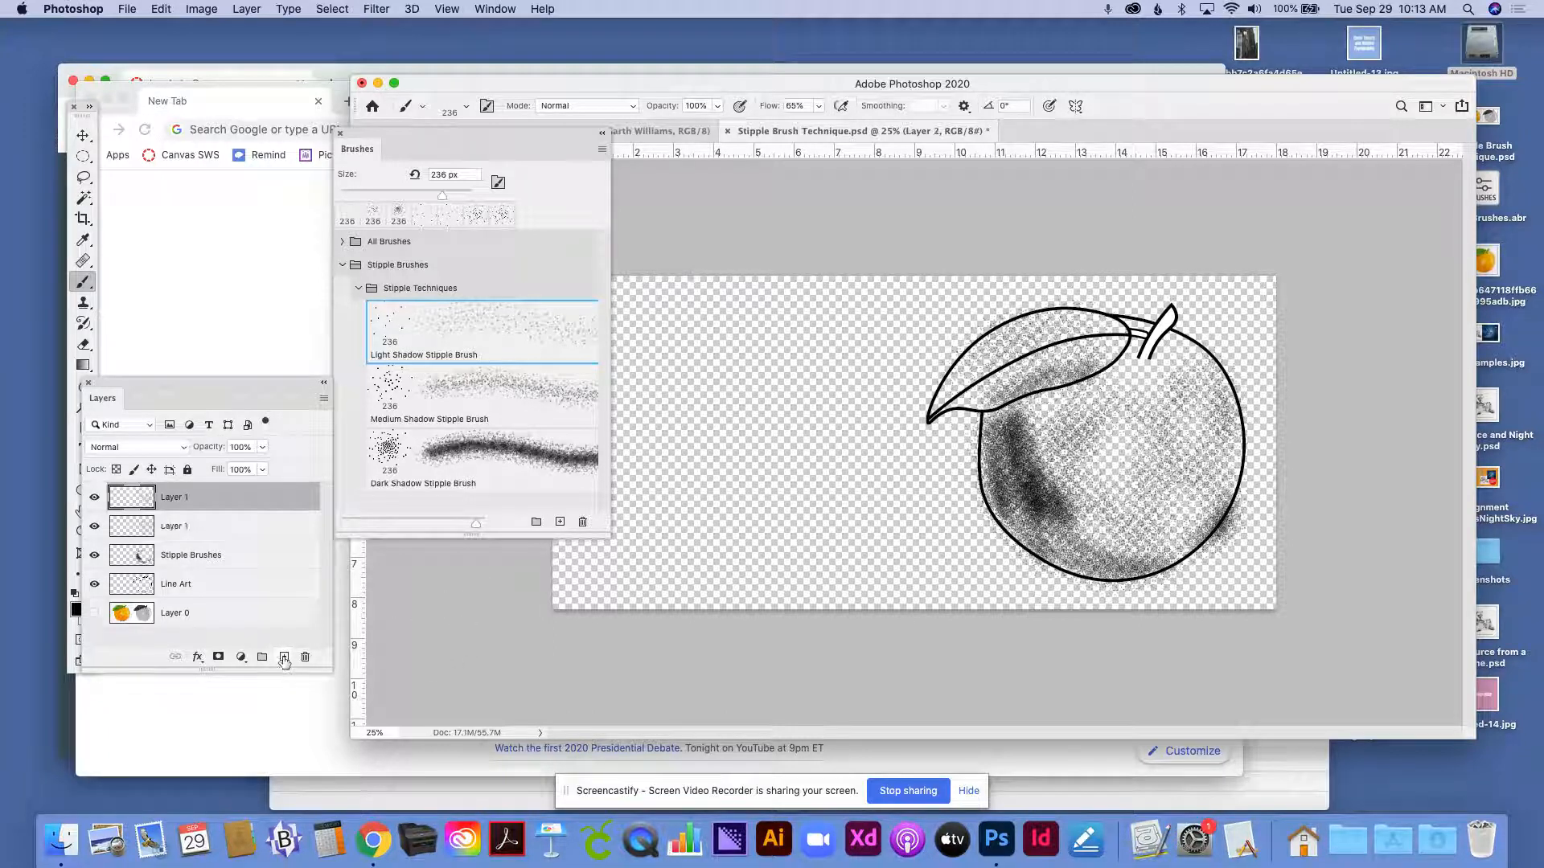
{"action": "left_click", "coordinate": [127, 453]}
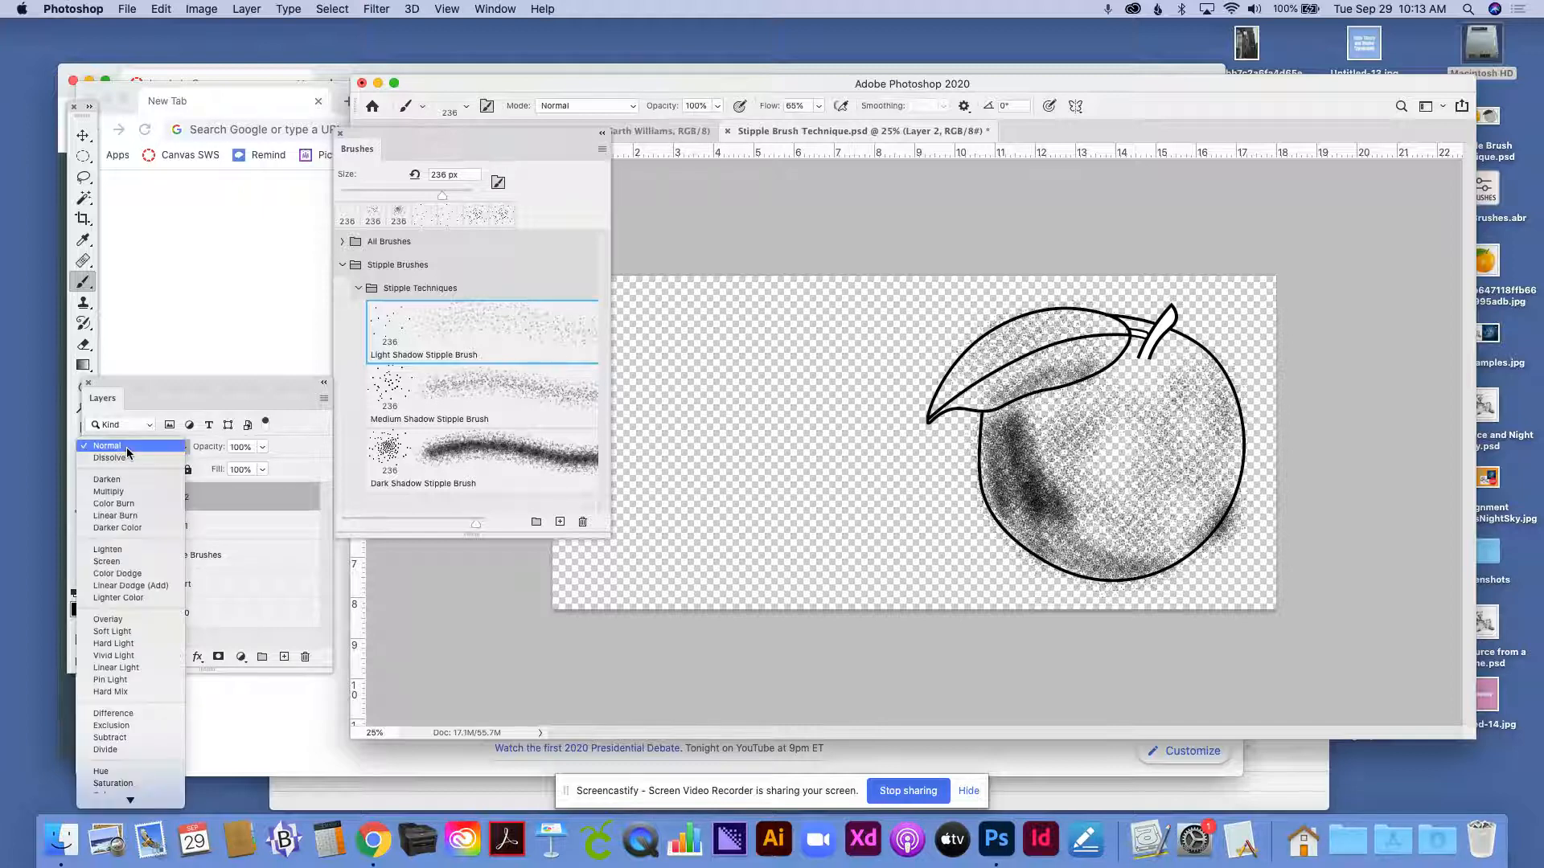
{"action": "left_click", "coordinate": [126, 492]}
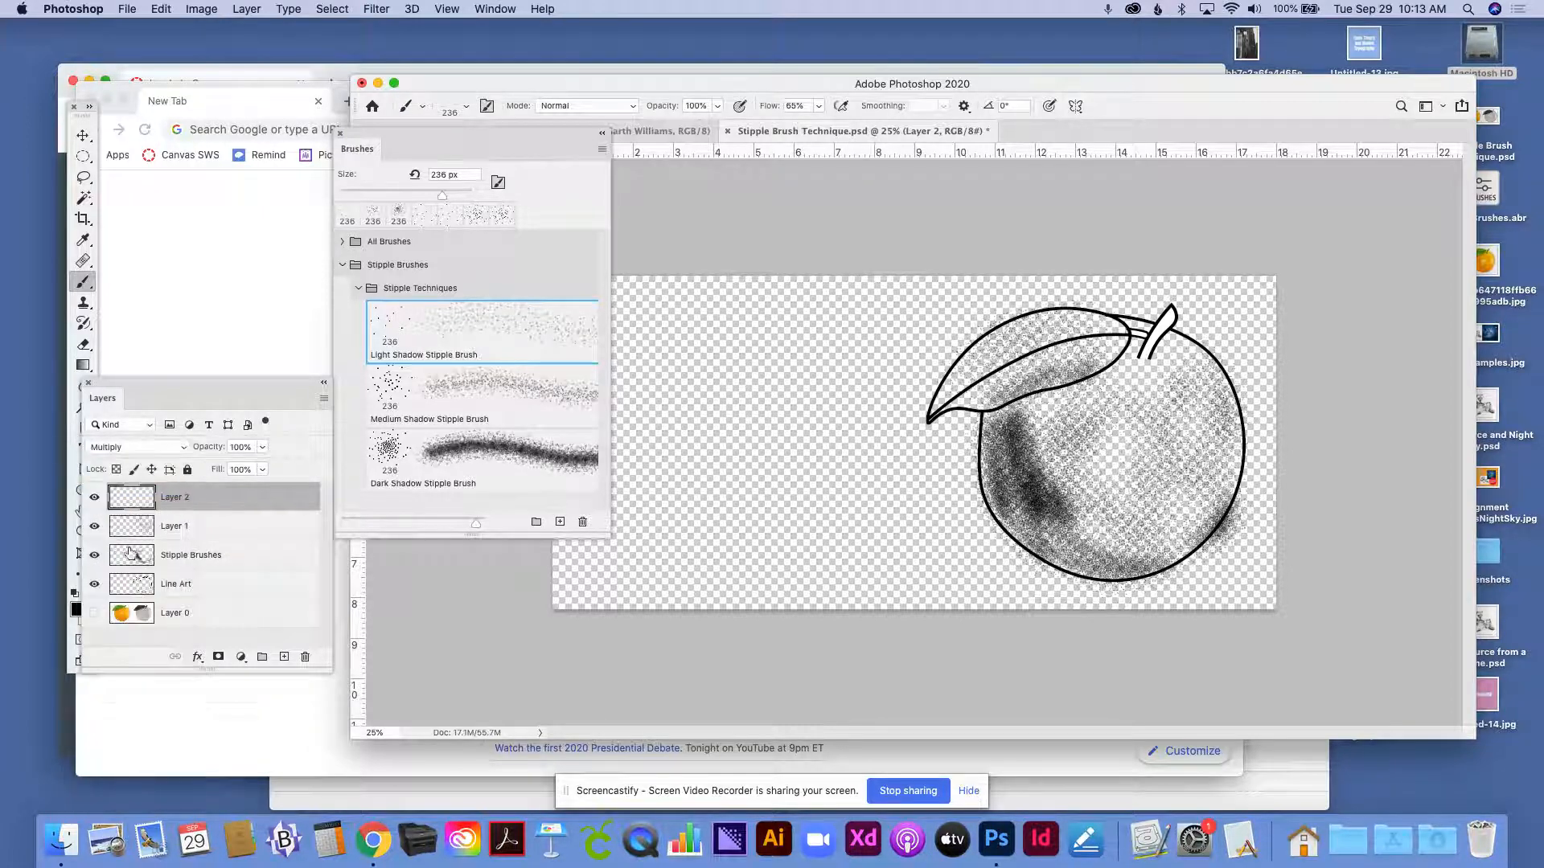
- Paint orange colour over the middle of the line-art orange with the Red Pastel brush from Week5Brushes, enlarged to 312 px
{"action": "left_click", "coordinate": [81, 286]}
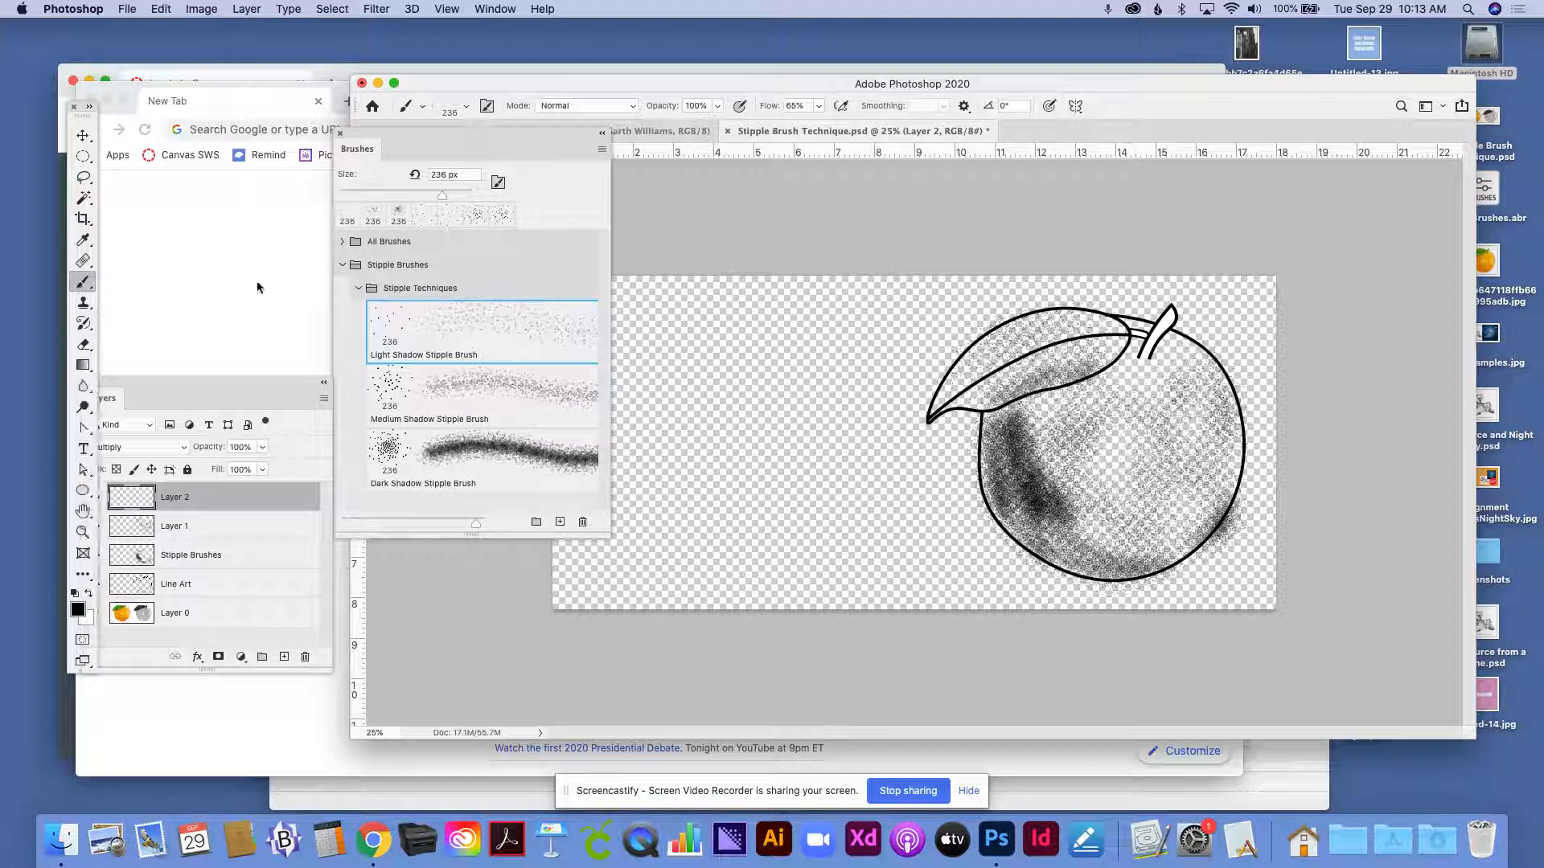
{"action": "left_click", "coordinate": [341, 241]}
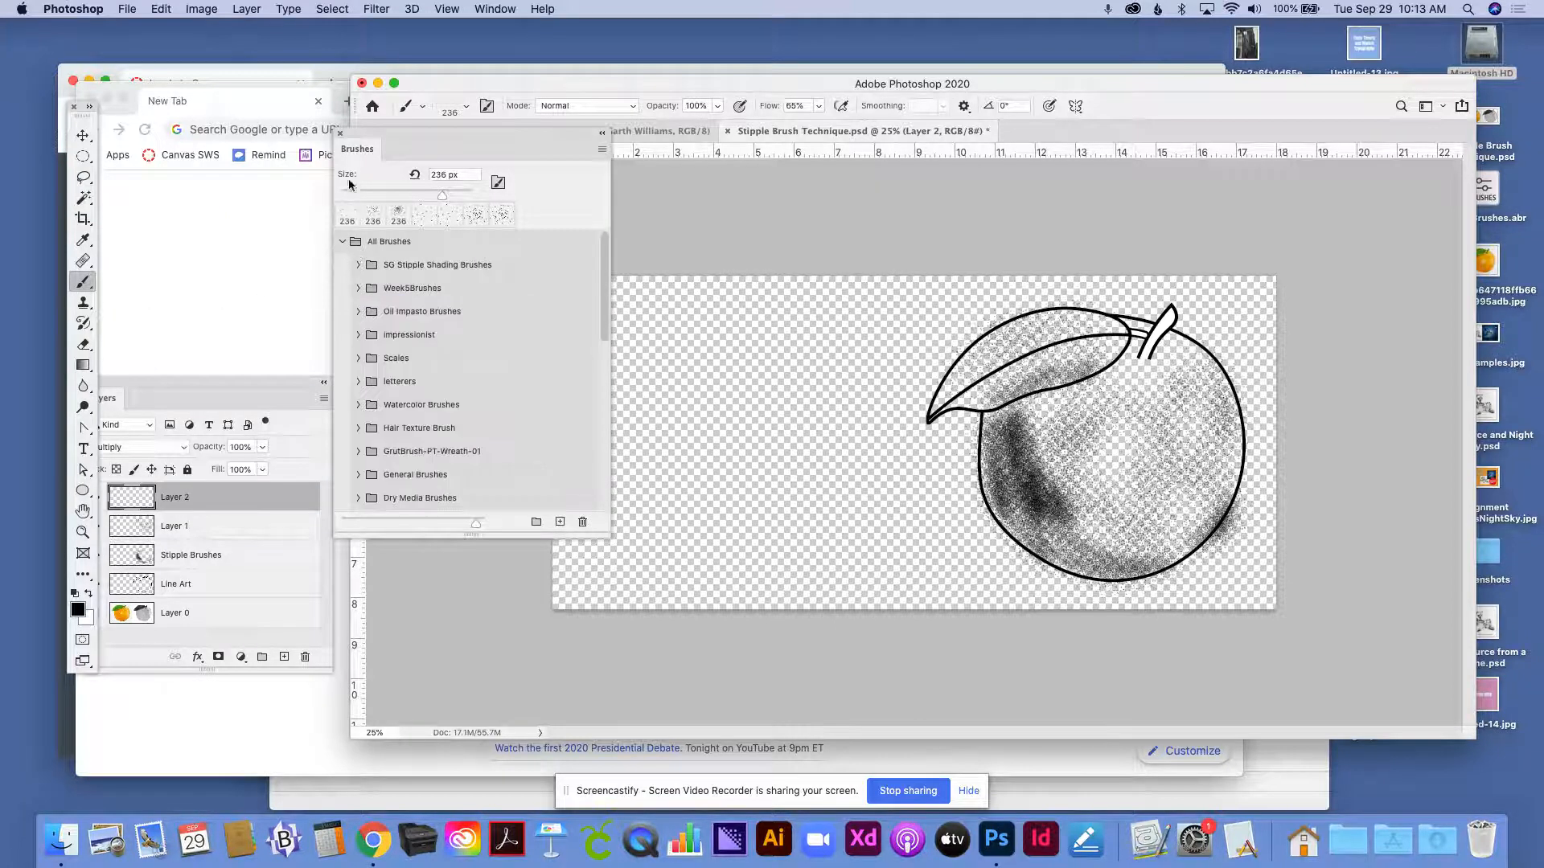
{"action": "left_click", "coordinate": [442, 106]}
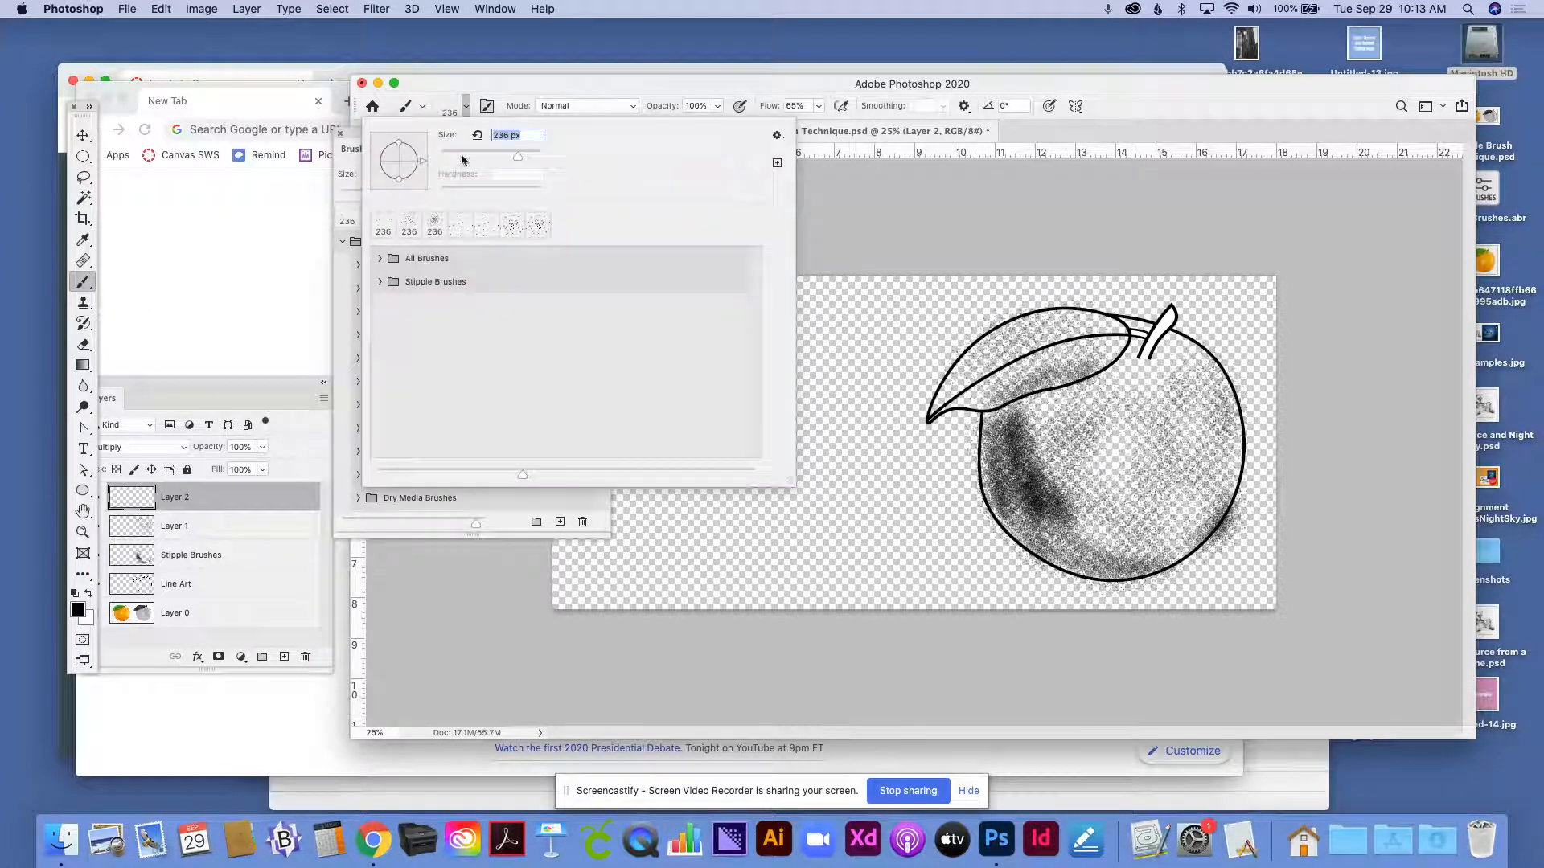
{"action": "left_click", "coordinate": [380, 259]}
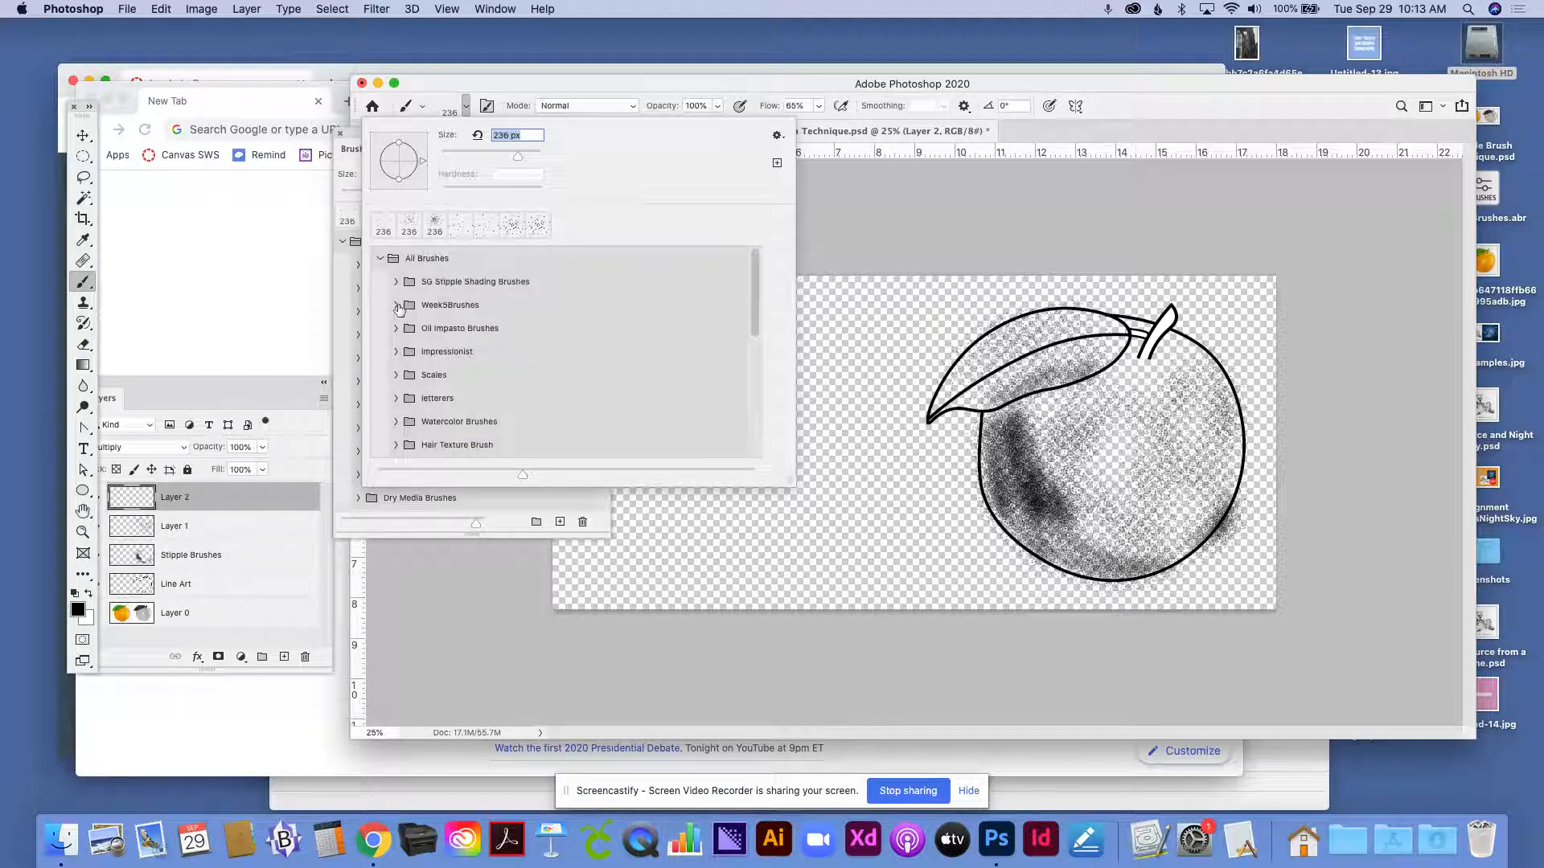
{"action": "left_click", "coordinate": [397, 306]}
{"action": "left_click", "coordinate": [454, 337]}
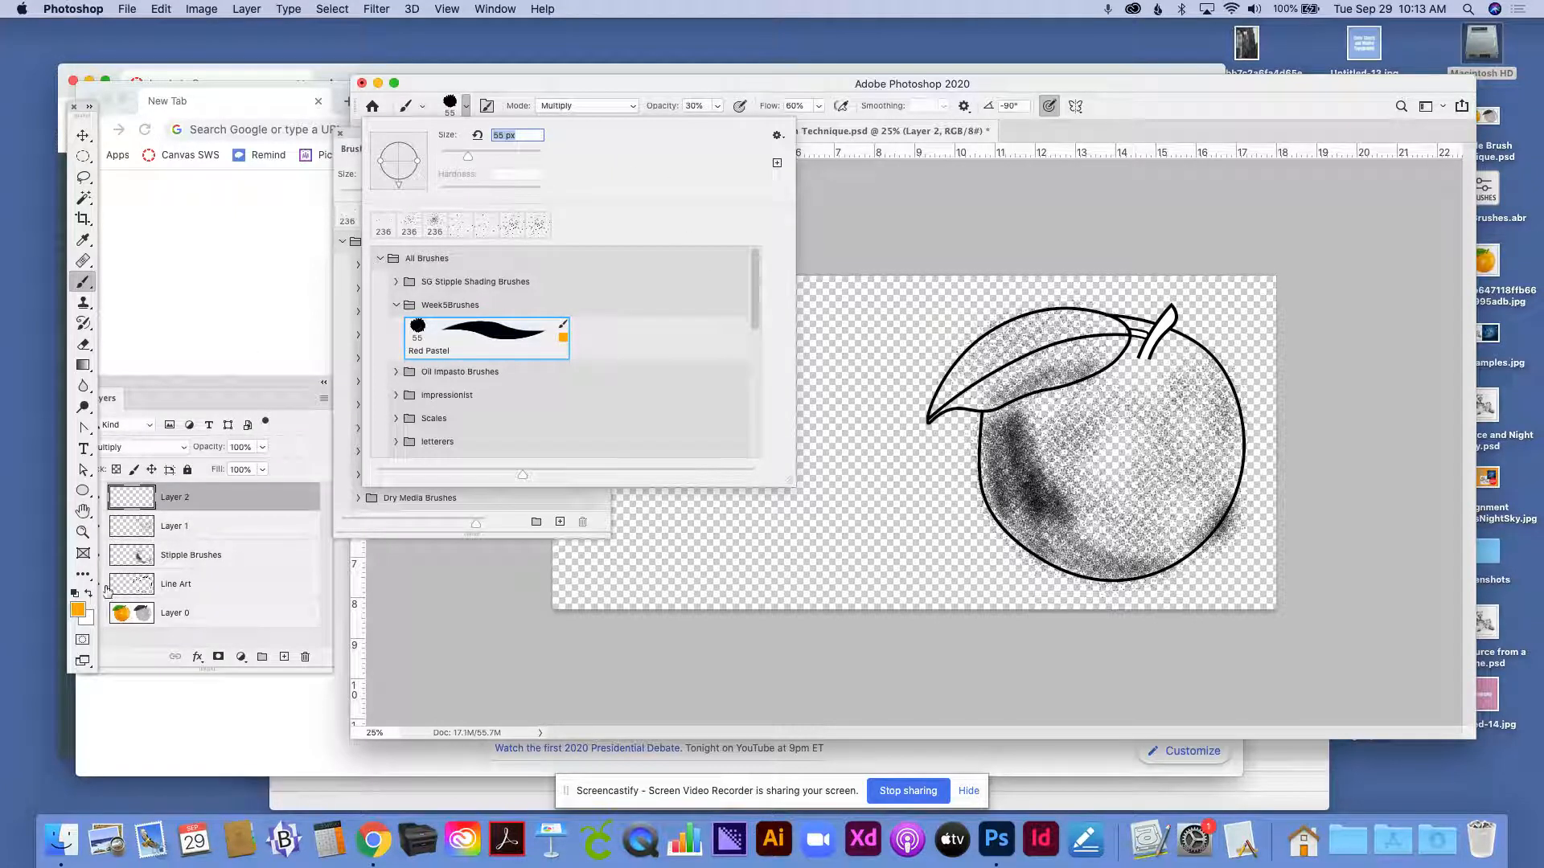
{"action": "left_click", "coordinate": [466, 111]}
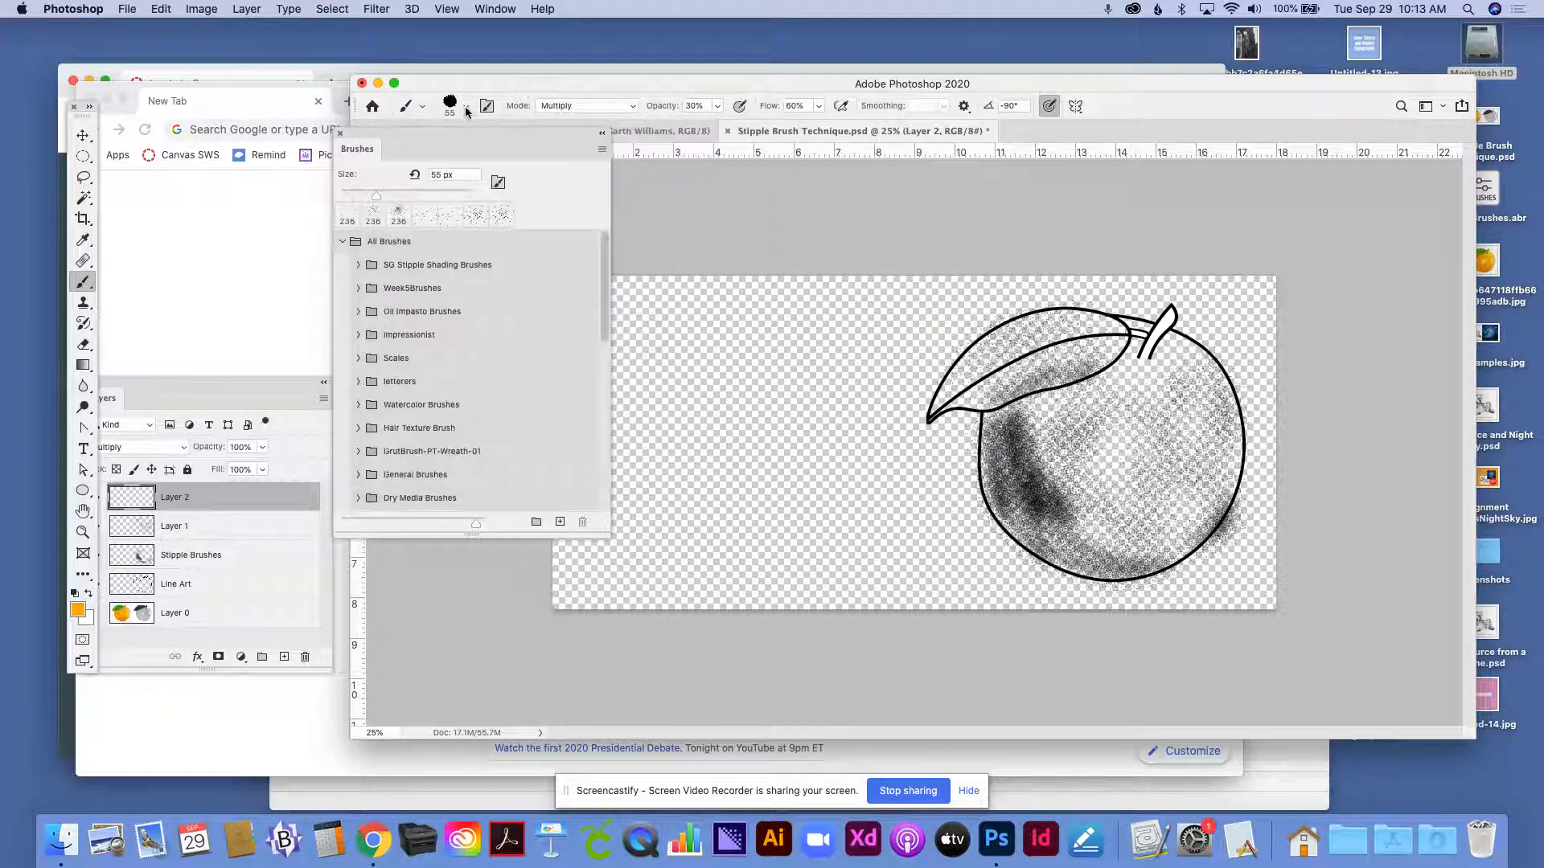
{"action": "left_click_drag", "start_coordinate": [377, 198], "coordinate": [447, 196]}
{"action": "mouse_move", "coordinate": [1102, 438]}
{"action": "left_mouse_down"}
{"action": "mouse_move", "coordinate": [1081, 463]}
{"action": "mouse_move", "coordinate": [1072, 402]}
{"action": "mouse_move", "coordinate": [1063, 441]}
{"action": "mouse_move", "coordinate": [1039, 407]}
{"action": "mouse_move", "coordinate": [1052, 462]}
{"action": "mouse_move", "coordinate": [1067, 407]}
{"action": "mouse_move", "coordinate": [1085, 448]}
{"action": "mouse_move", "coordinate": [1091, 426]}
{"action": "mouse_move", "coordinate": [1058, 469]}
{"action": "mouse_move", "coordinate": [1043, 430]}
{"action": "mouse_move", "coordinate": [1019, 430]}
{"action": "mouse_move", "coordinate": [1071, 495]}
{"action": "mouse_move", "coordinate": [1107, 487]}
{"action": "mouse_move", "coordinate": [1115, 515]}
{"action": "mouse_move", "coordinate": [1075, 507]}
{"action": "mouse_move", "coordinate": [1103, 410]}
{"action": "mouse_move", "coordinate": [1101, 454]}
{"action": "mouse_move", "coordinate": [1065, 428]}
{"action": "mouse_move", "coordinate": [1078, 394]}
{"action": "mouse_move", "coordinate": [1035, 382]}
{"action": "mouse_move", "coordinate": [1065, 462]}
{"action": "mouse_move", "coordinate": [1094, 432]}
{"action": "mouse_move", "coordinate": [1114, 459]}
{"action": "mouse_move", "coordinate": [1135, 435]}
{"action": "mouse_move", "coordinate": [1113, 496]}
{"action": "mouse_move", "coordinate": [1077, 495]}
{"action": "mouse_move", "coordinate": [1119, 497]}
{"action": "mouse_move", "coordinate": [1107, 489]}
{"action": "mouse_move", "coordinate": [1112, 517]}
{"action": "mouse_move", "coordinate": [1058, 479]}
{"action": "left_mouse_up"}
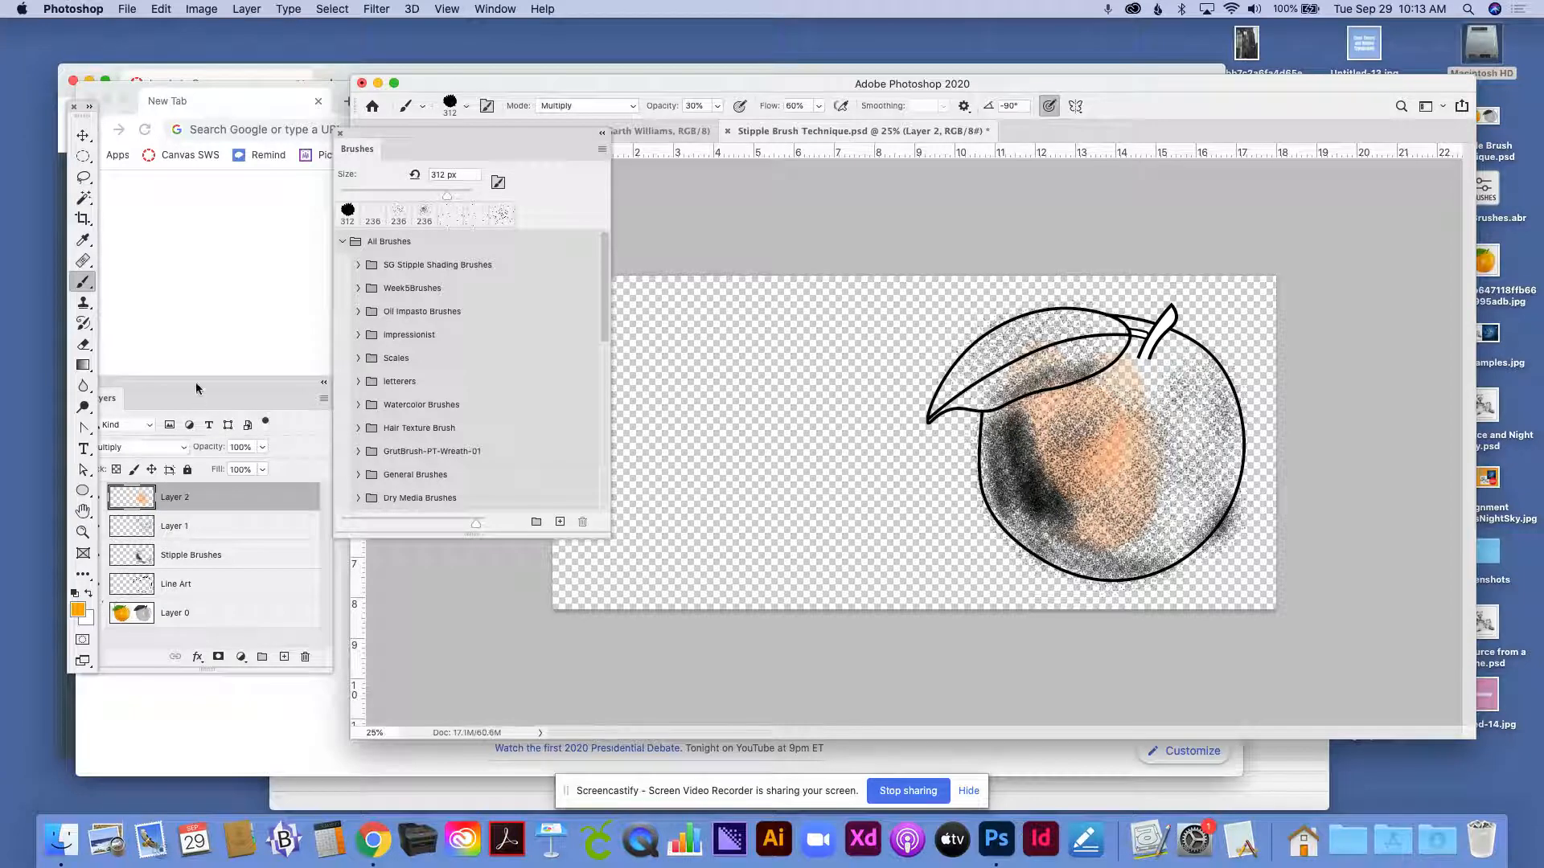
- Show Layer 0 and hide the Line Art, Stipple Brushes and Layer 2 layers, leaving Layer 1 visible over the photos
{"action": "left_click_drag", "start_coordinate": [196, 389], "coordinate": [263, 349]}
{"action": "left_click", "coordinate": [161, 574]}
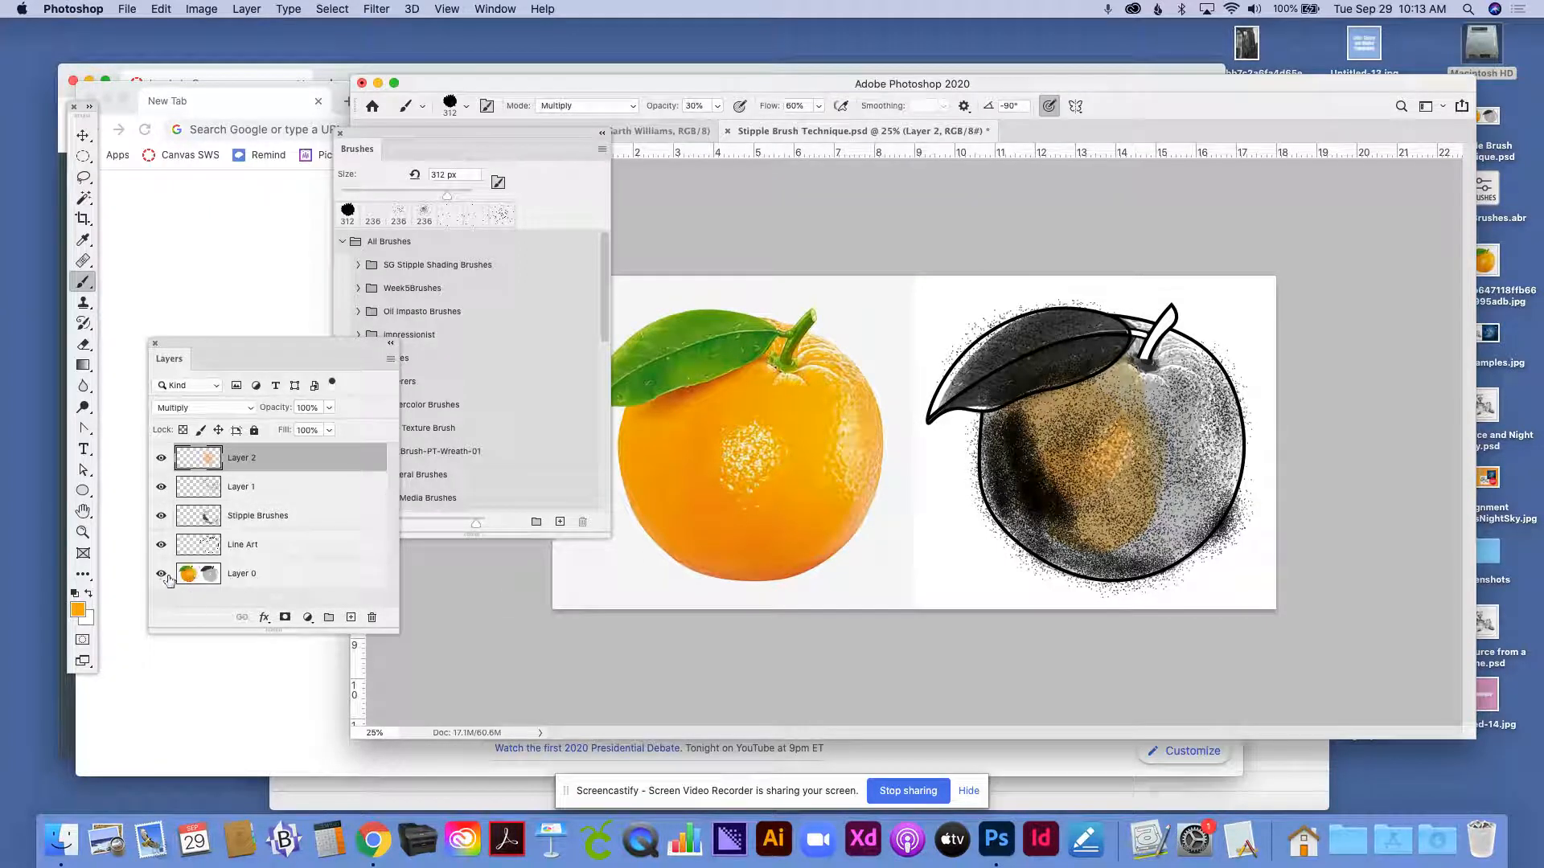
{"action": "left_click", "coordinate": [160, 546]}
{"action": "left_click", "coordinate": [161, 517]}
{"action": "left_click", "coordinate": [160, 488]}
{"action": "left_click", "coordinate": [161, 487]}
{"action": "left_click", "coordinate": [161, 459]}
{"action": "left_click_drag", "start_coordinate": [283, 343], "coordinate": [233, 407]}
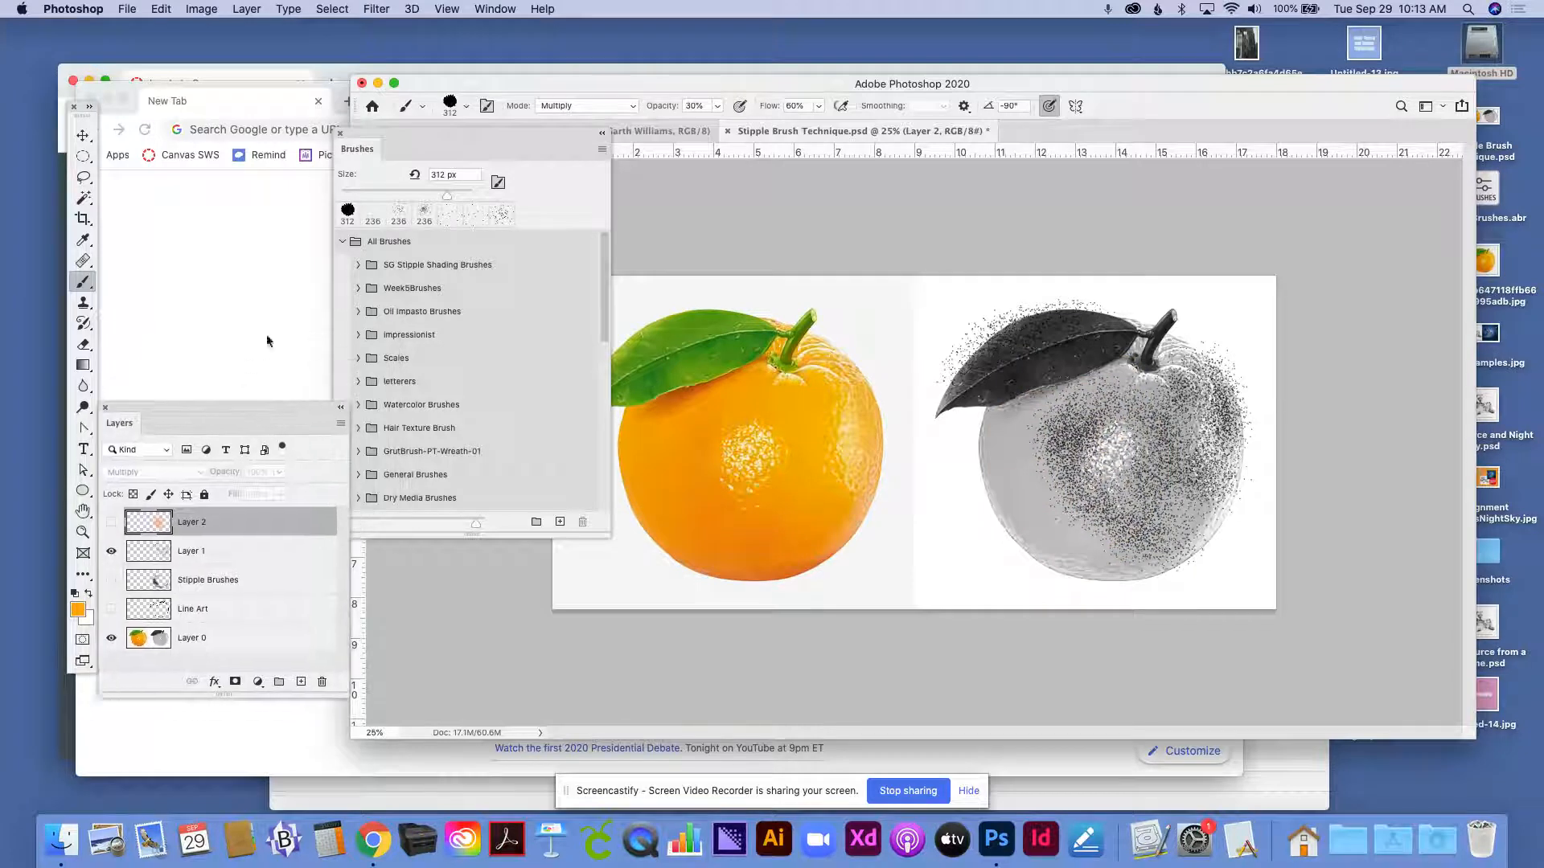
- Collapse the All Brushes group and choose the Dark Shadow Stipple Brush again
{"action": "left_click", "coordinate": [350, 242]}
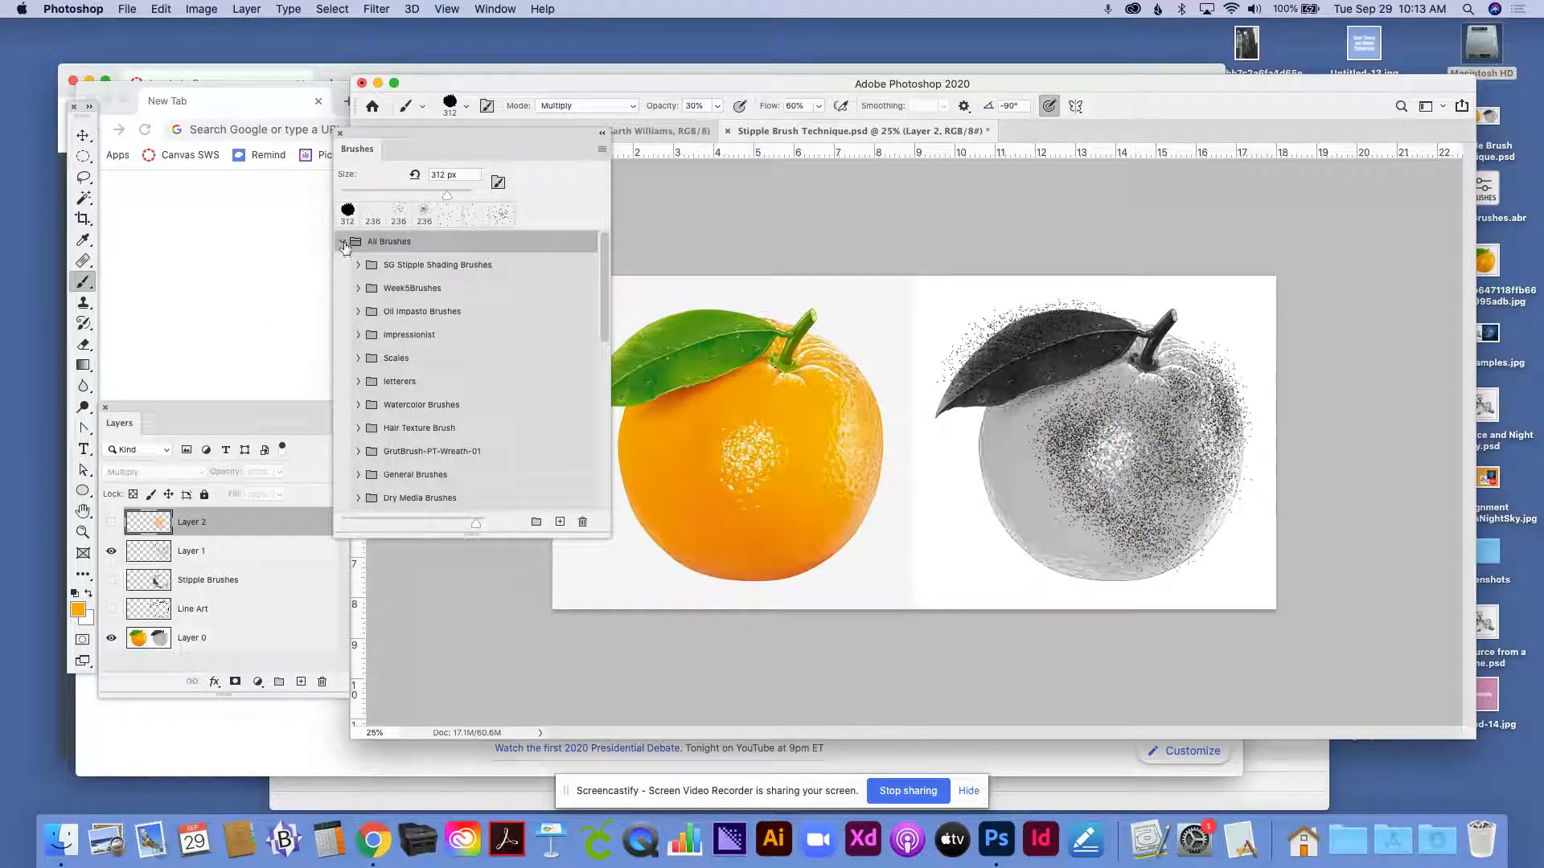
{"action": "left_click", "coordinate": [342, 242]}
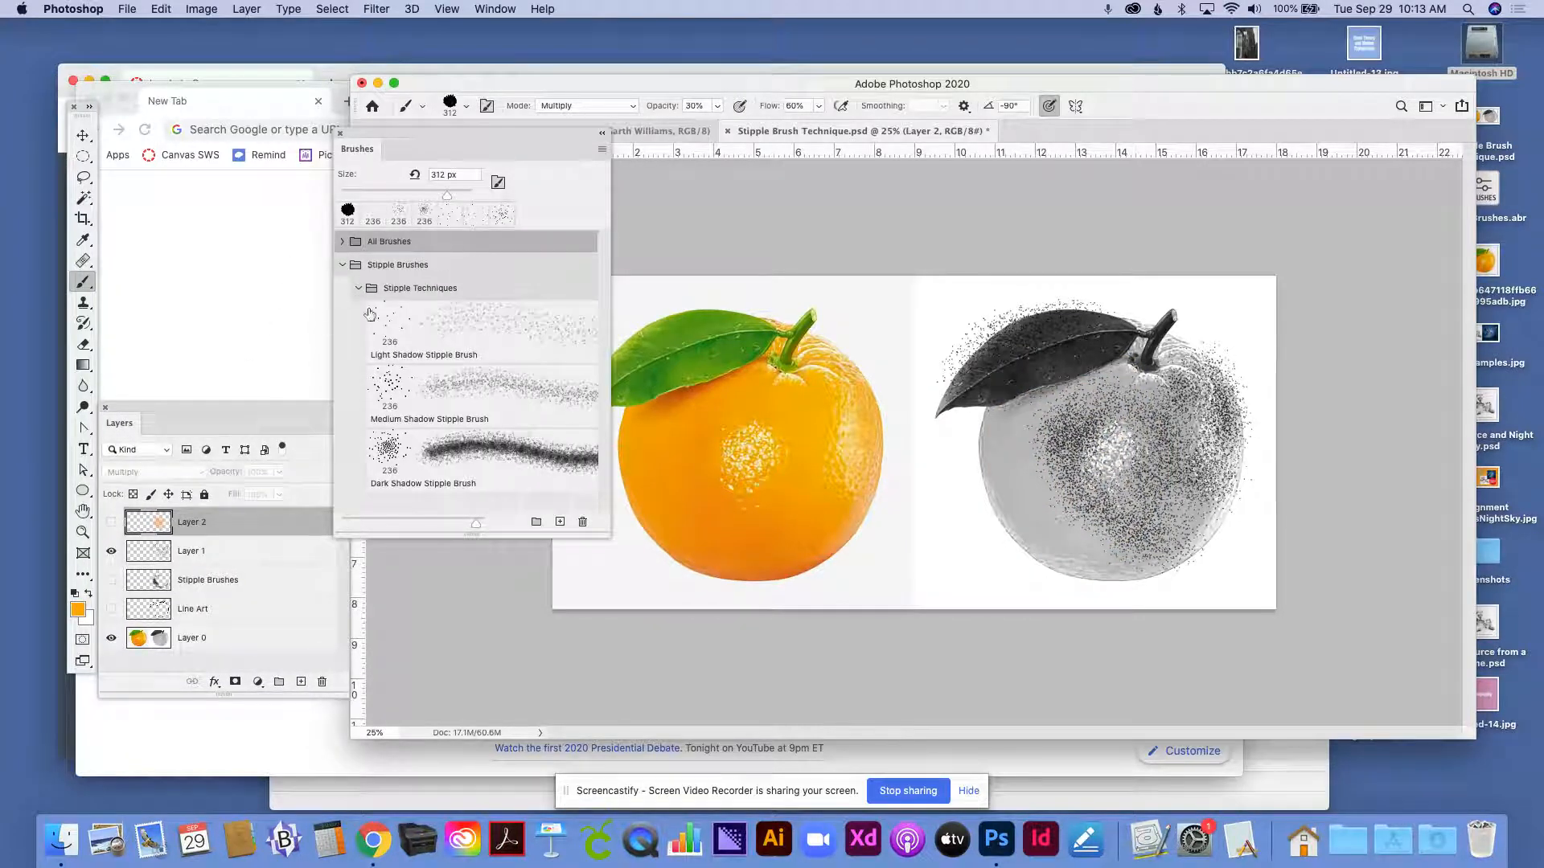
{"action": "left_click", "coordinate": [500, 437]}
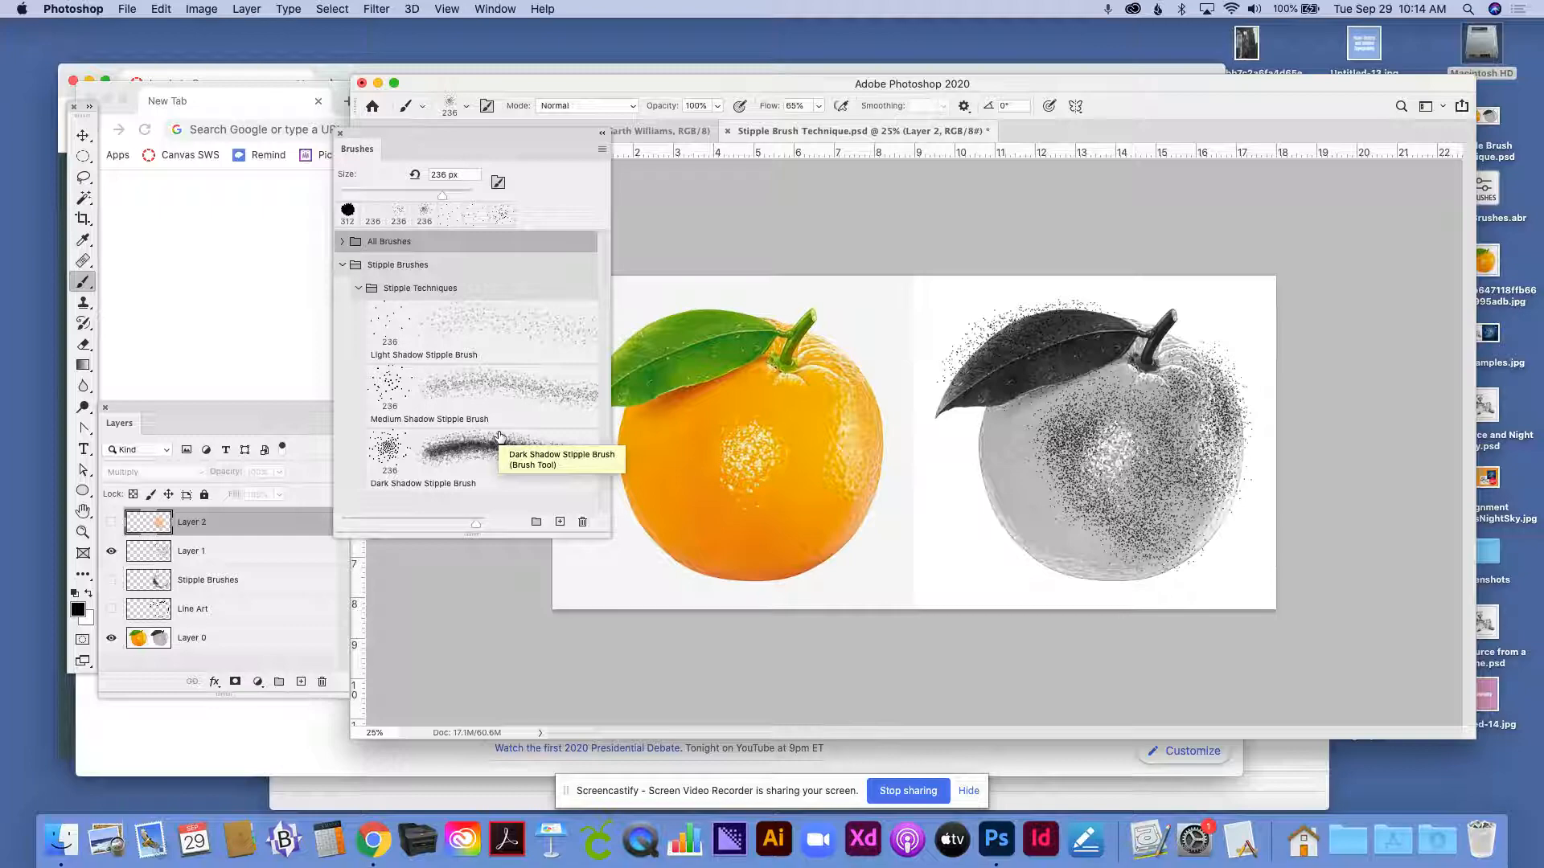